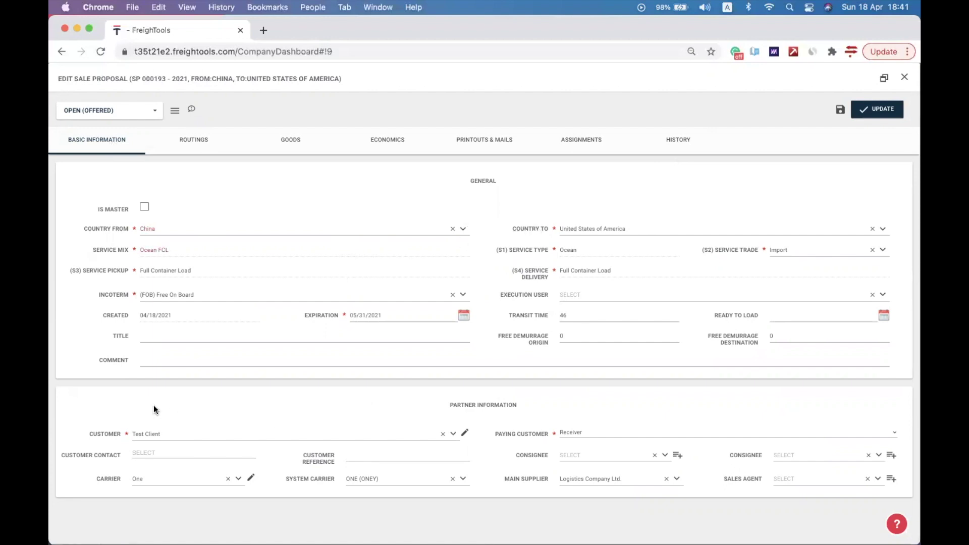
Review the sale proposal's partner information and routings, showing the routings graphic and hiding it again.
left_click(172, 451)
left_click(332, 457)
left_click(209, 150)
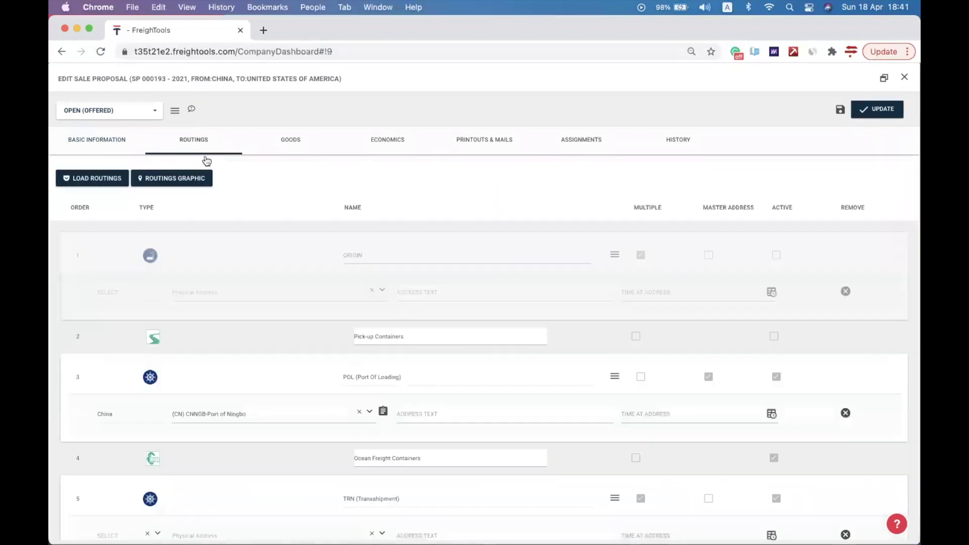
left_click(184, 178)
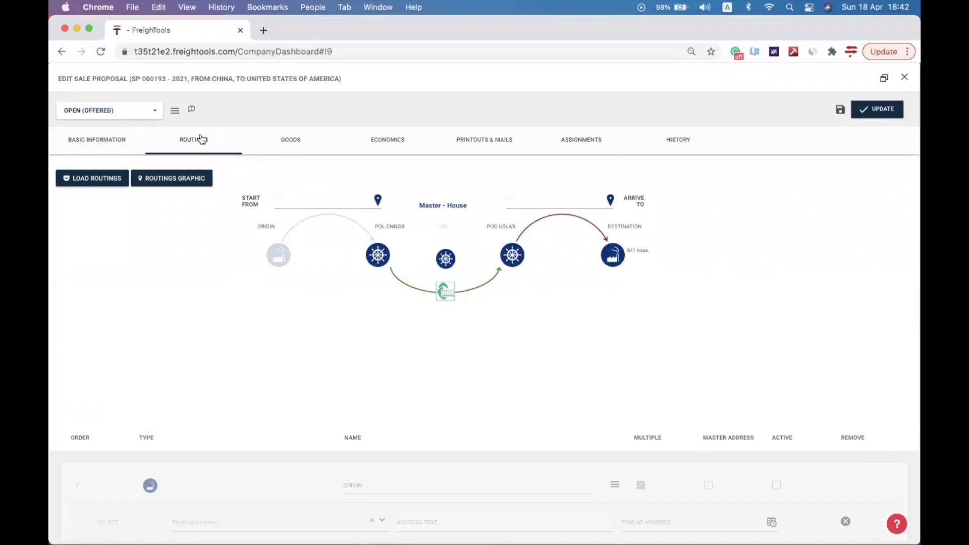
left_click(180, 187)
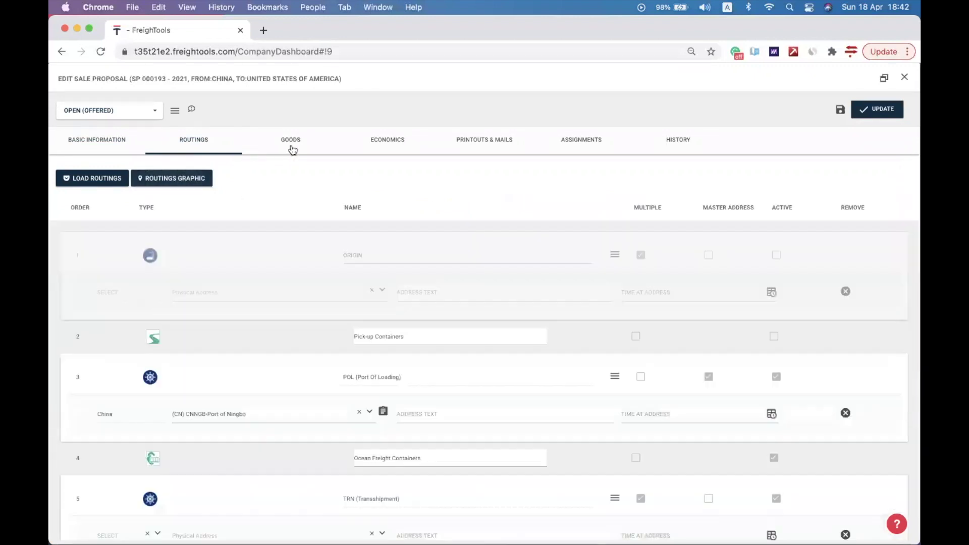
Add two extra goods entries to the proposal and remove them again.
left_click(290, 141)
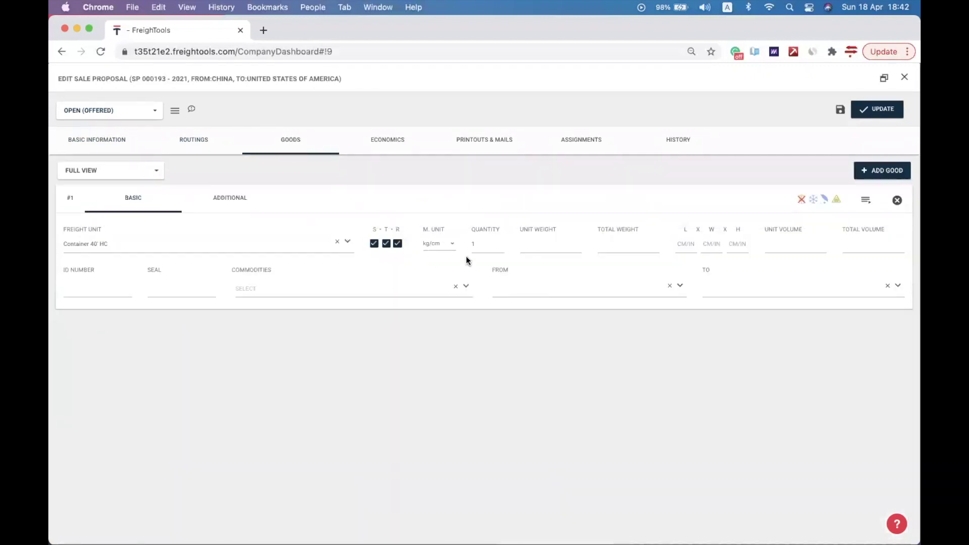
left_click(881, 171)
left_click(885, 171)
left_click(898, 333)
left_click(898, 333)
In the proposal's economics, set the ocean freight activity to run from Port of Ningbo to Port of Los Angeles.
left_click(388, 144)
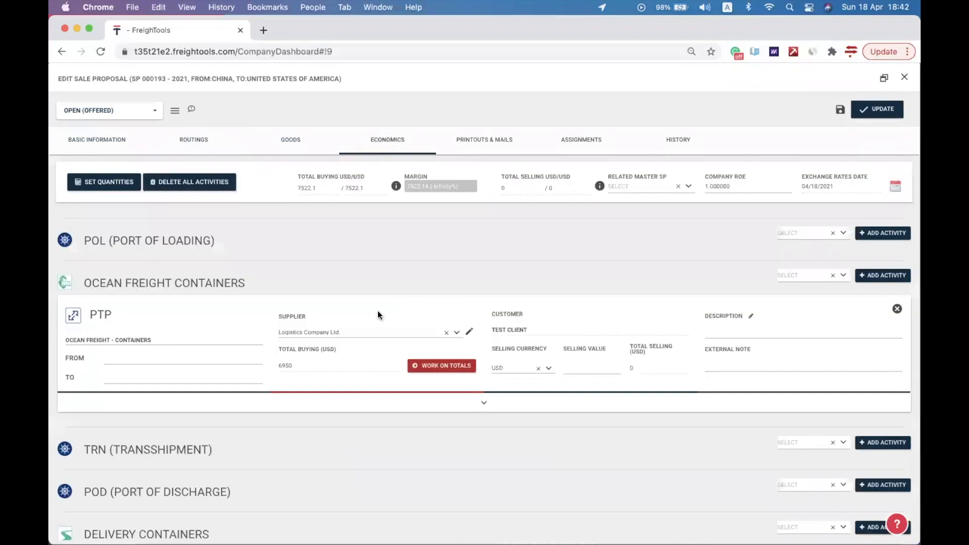
scroll(332, 360, "down", 1)
scroll(332, 361, "down", 5)
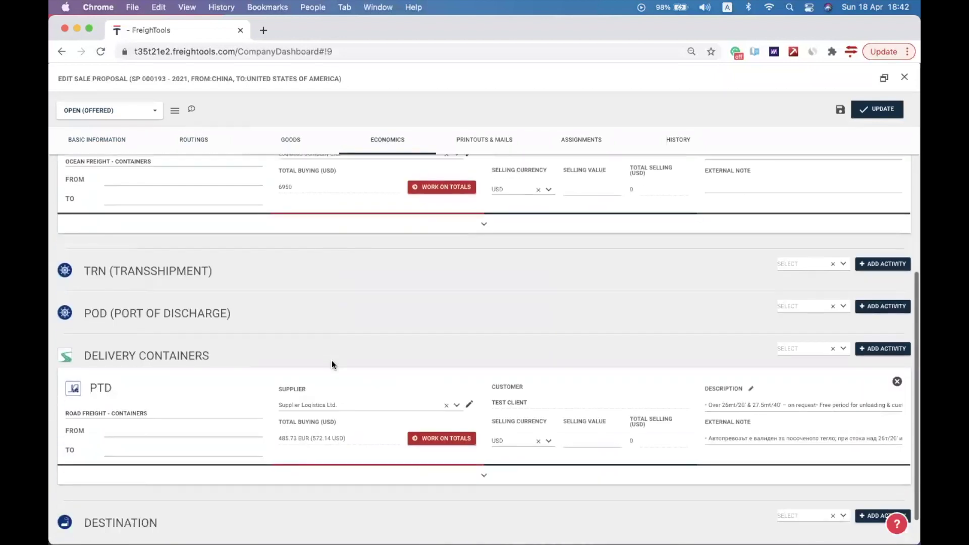
scroll(331, 361, "up", 3)
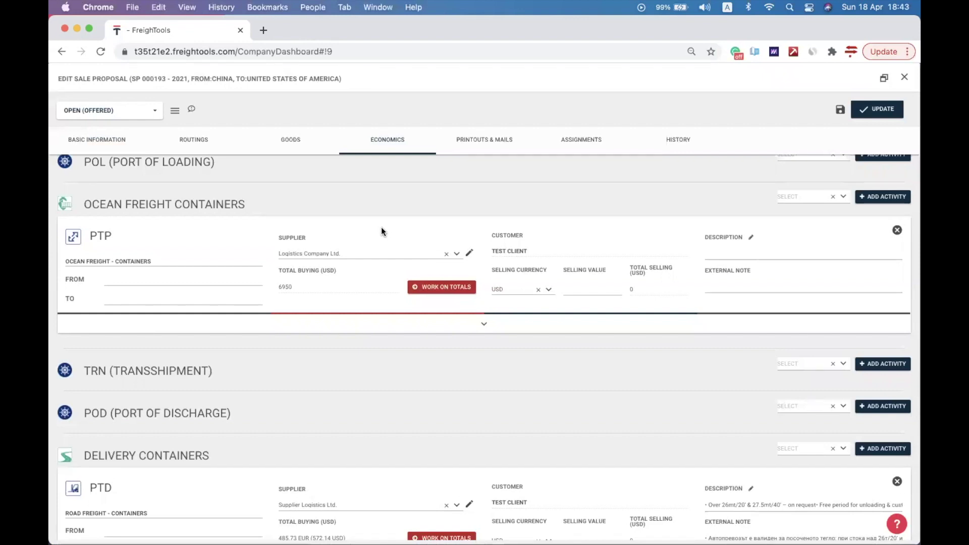
left_click(200, 279)
left_click(194, 293)
left_click(187, 305)
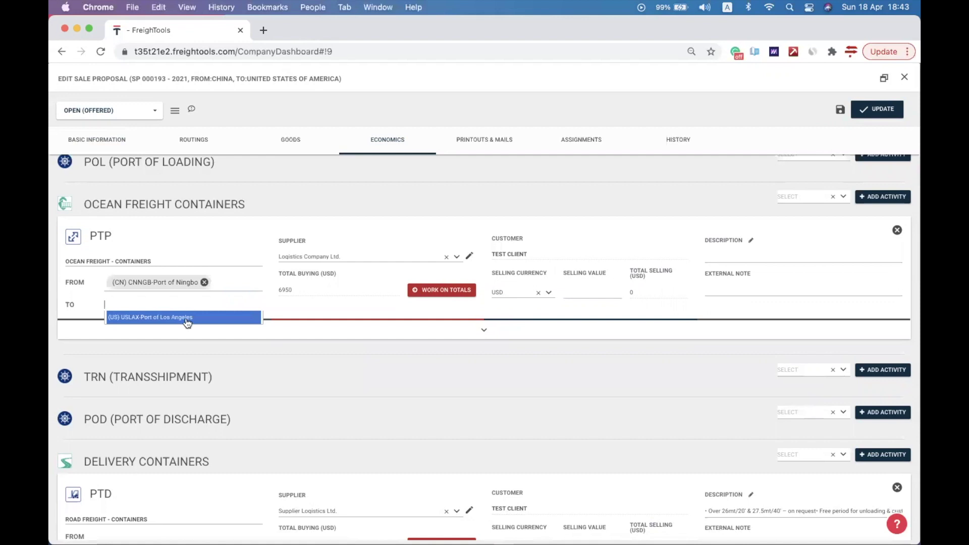
left_click(185, 316)
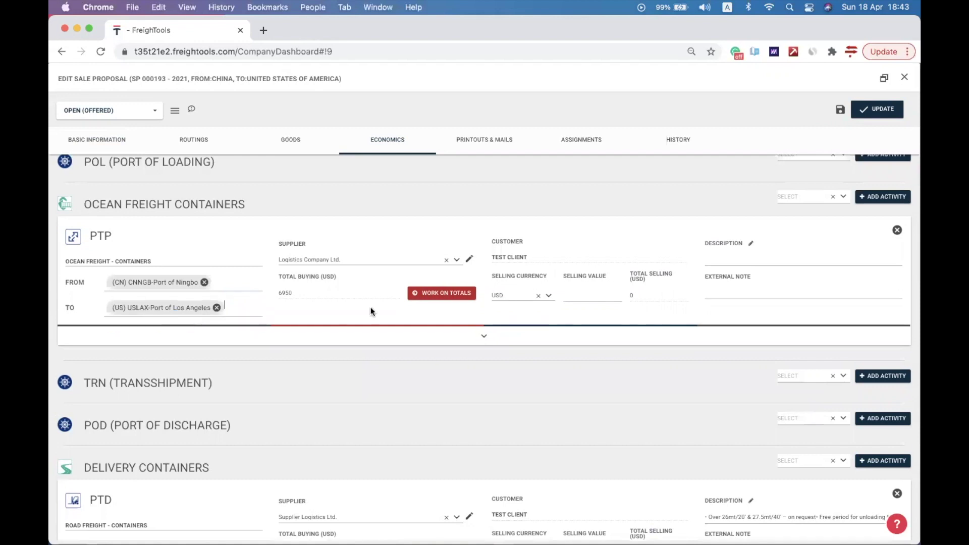
Look over the ocean freight activity's price details and its name field.
left_click(484, 337)
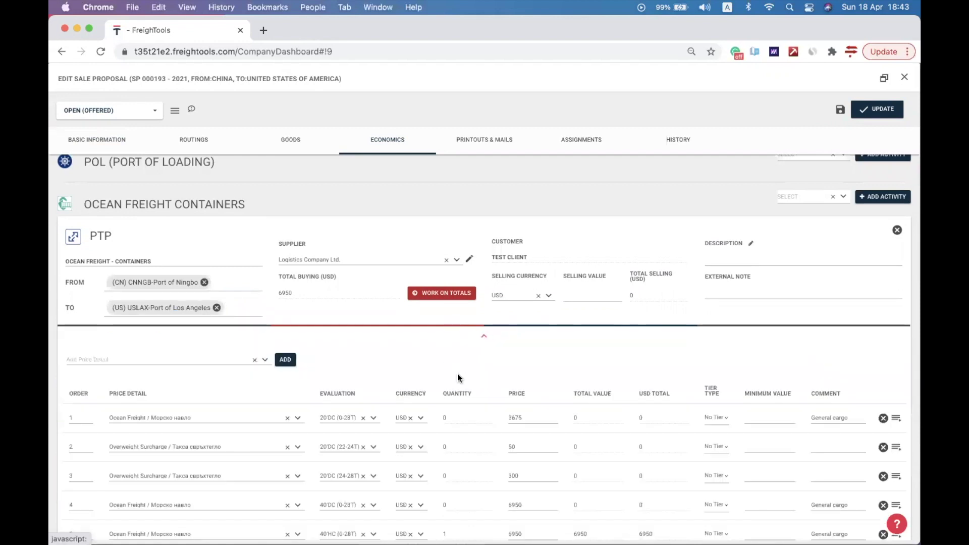
left_click(484, 337)
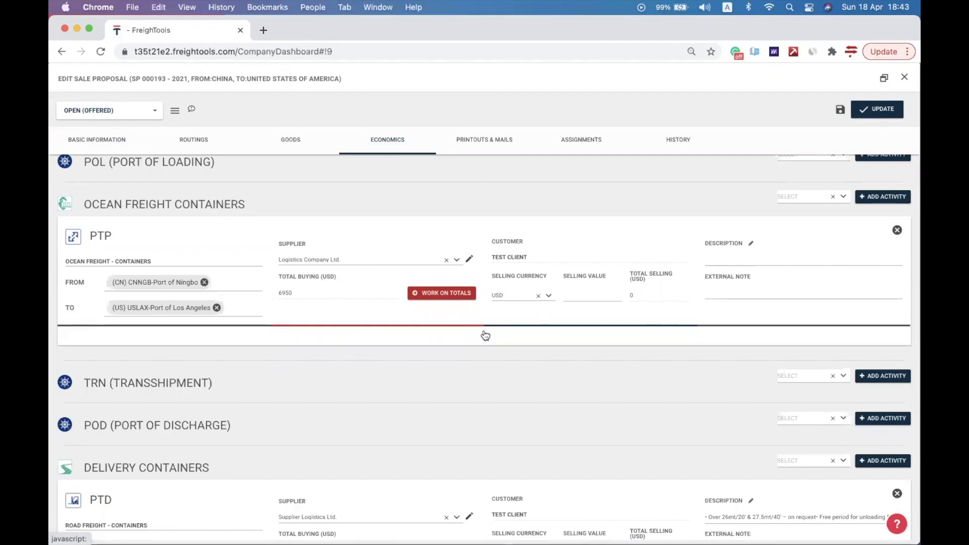
left_click(68, 260)
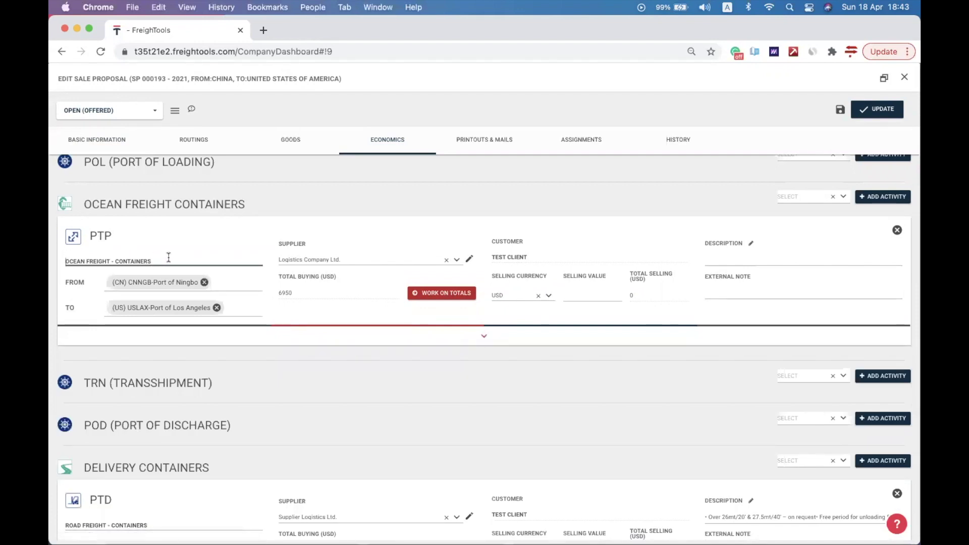
Set the delivery containers' road freight activity to run from Port of Los Angeles to the destination address.
scroll(375, 305, "down", 3)
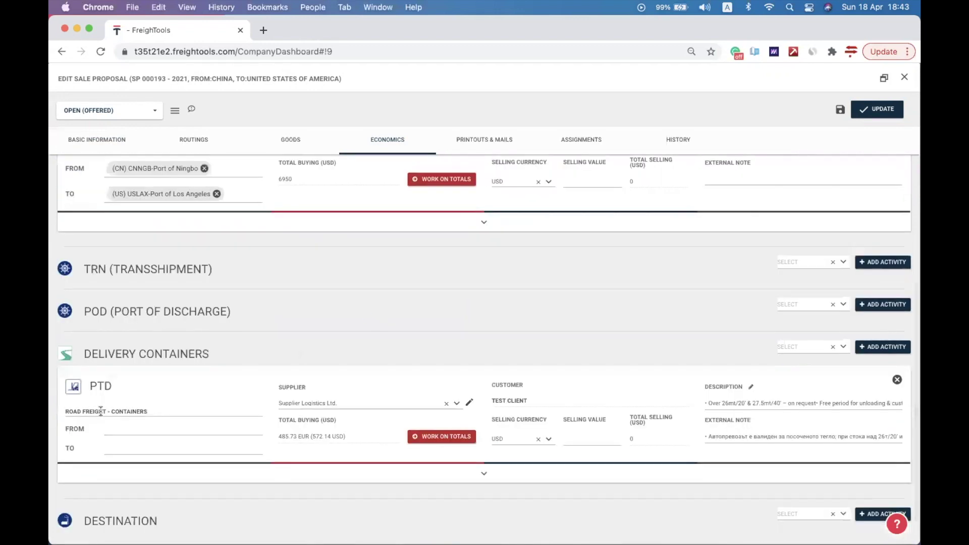
scroll(212, 299, "up", 1)
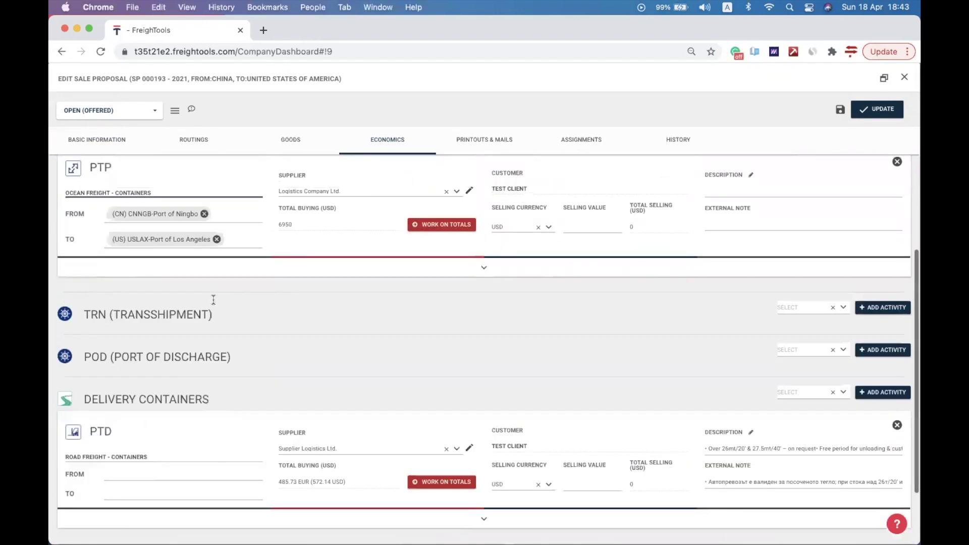
scroll(259, 313, "up", 2)
scroll(277, 458, "up", 1)
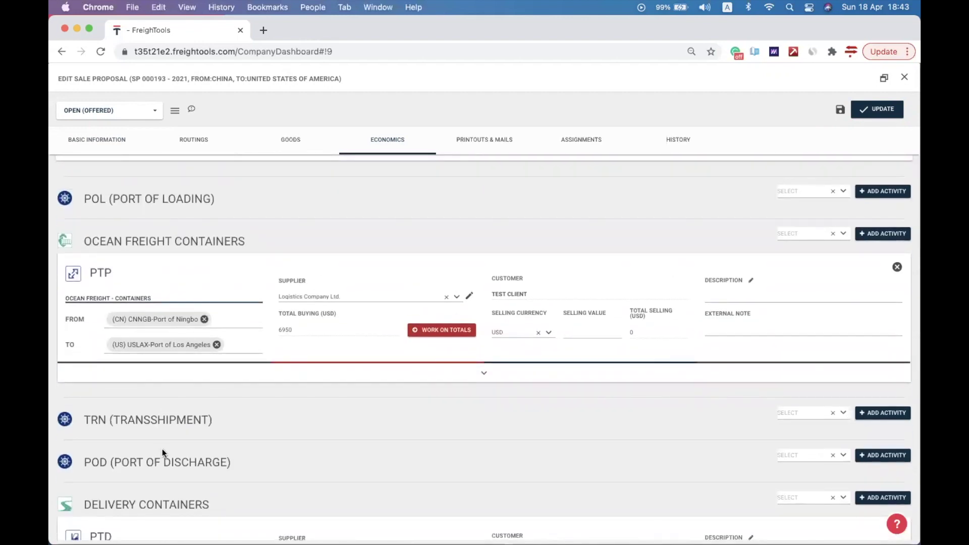
scroll(162, 450, "down", 5)
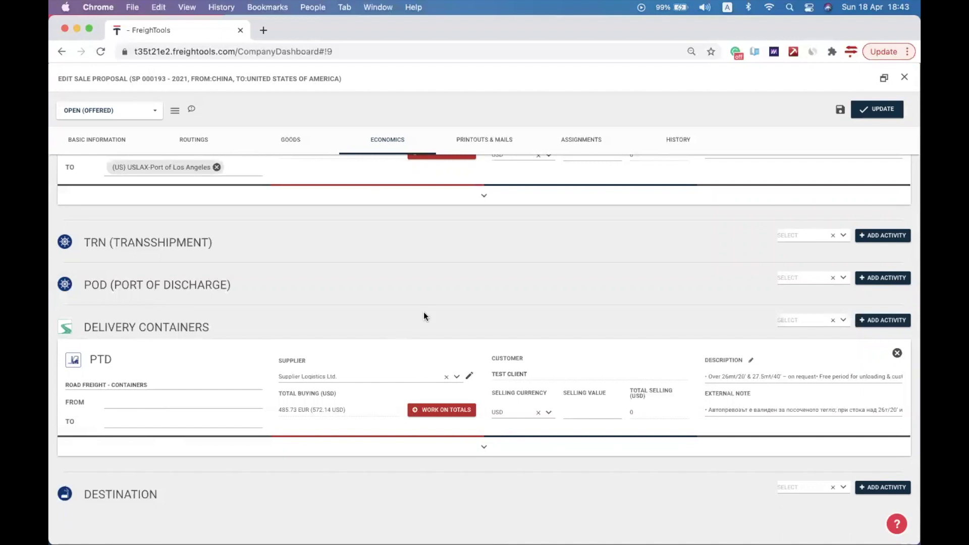
scroll(423, 311, "up", 5)
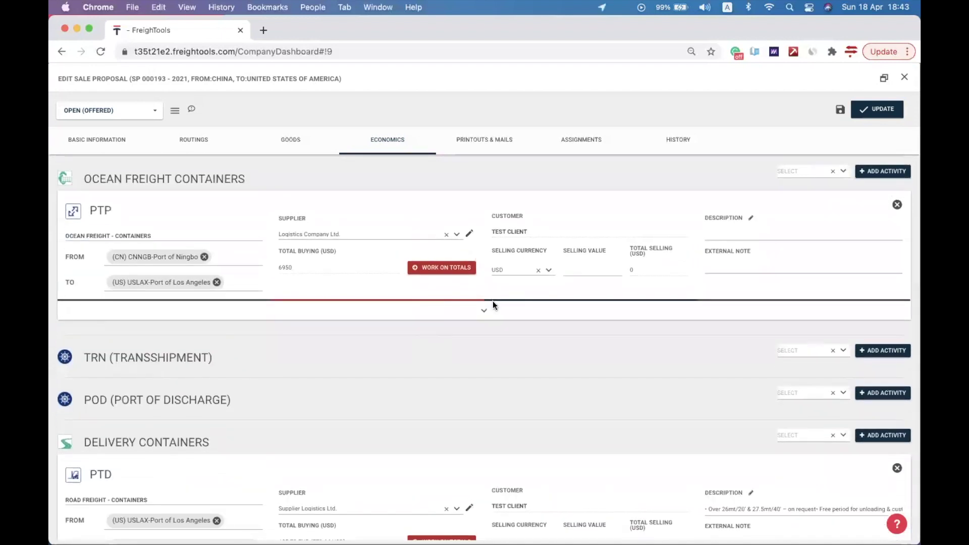
Copy the buying structure into the selling conditions of the ocean freight activity.
left_click(484, 312)
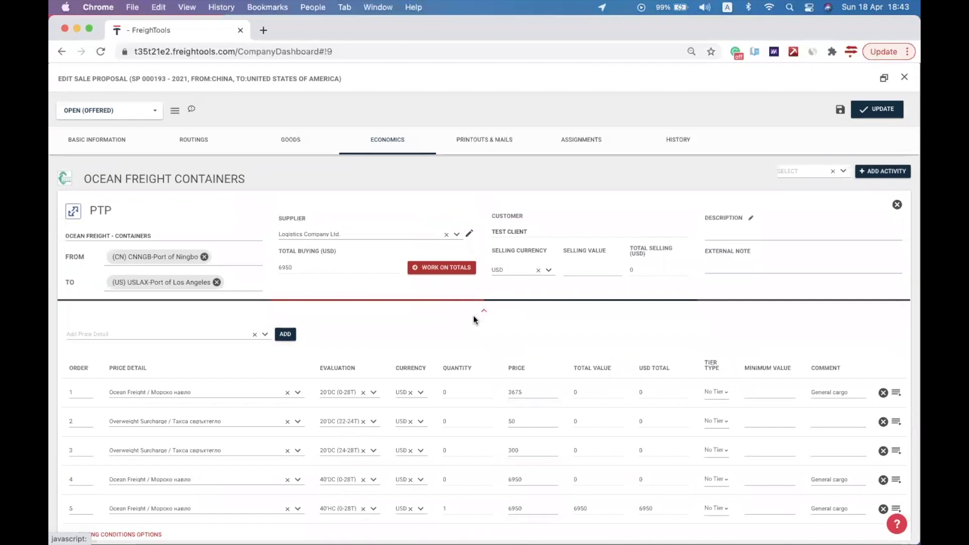
scroll(465, 319, "down", 5)
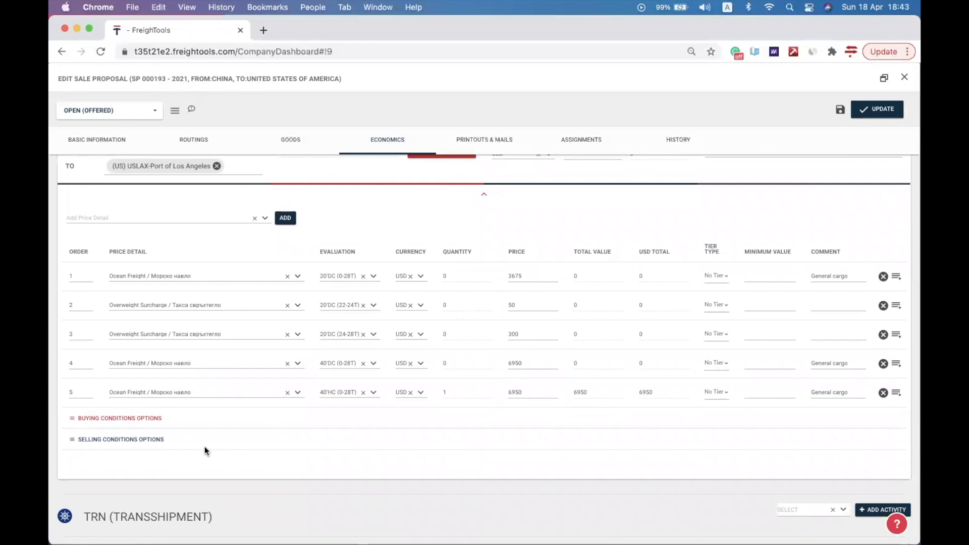
left_click(127, 441)
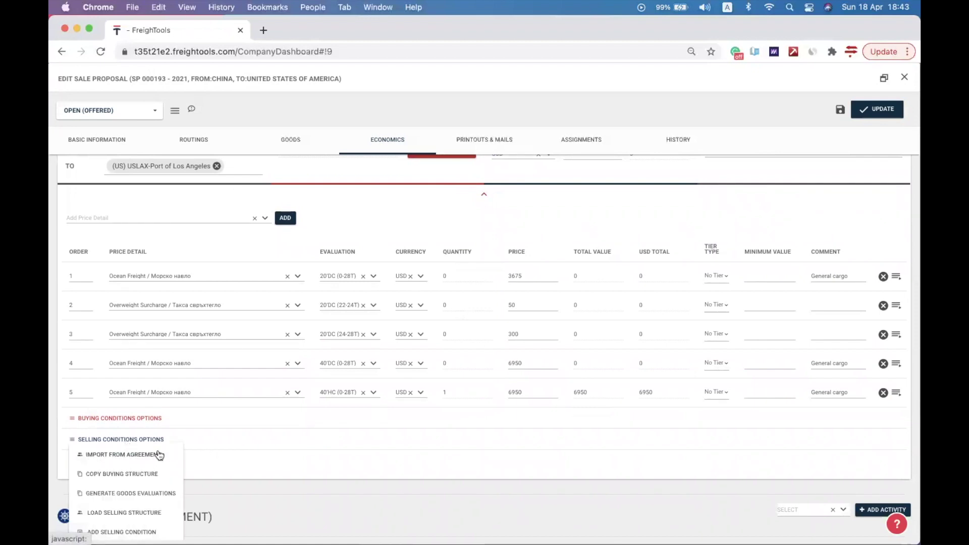
left_click(128, 474)
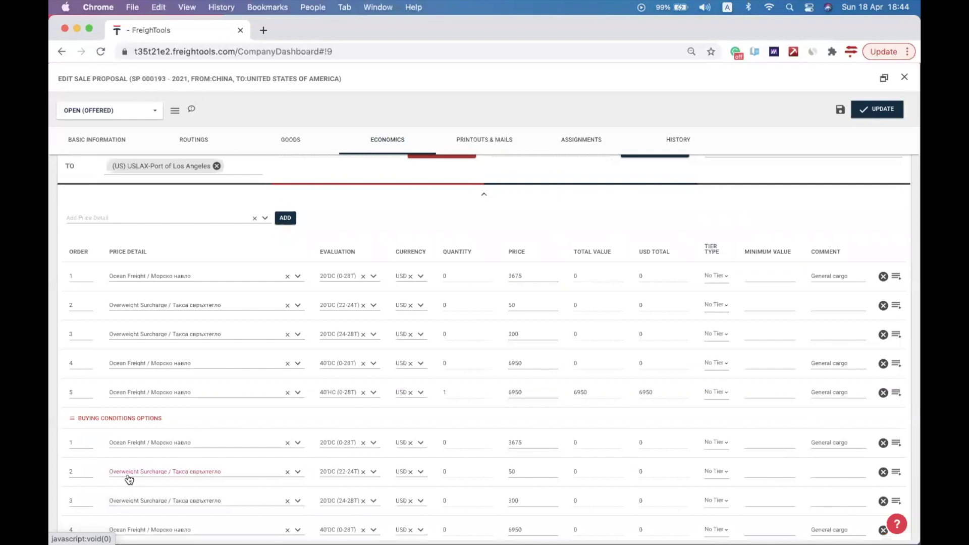
Set the ocean freight selling price for the 40'HC (0-28T) evaluation to 7500.
scroll(127, 477, "down", 3)
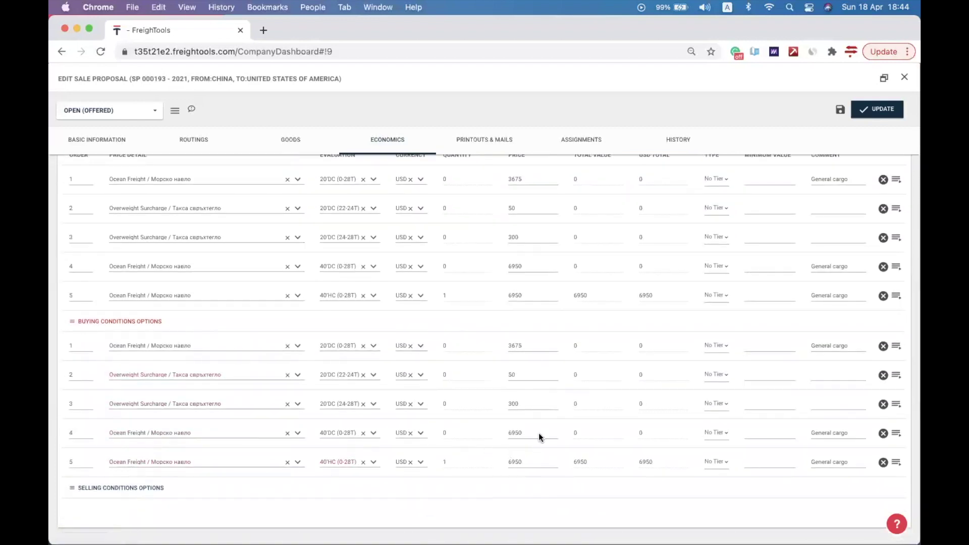
double_click(524, 294)
double_click(526, 463)
type("7500")
scroll(605, 413, "down", 1)
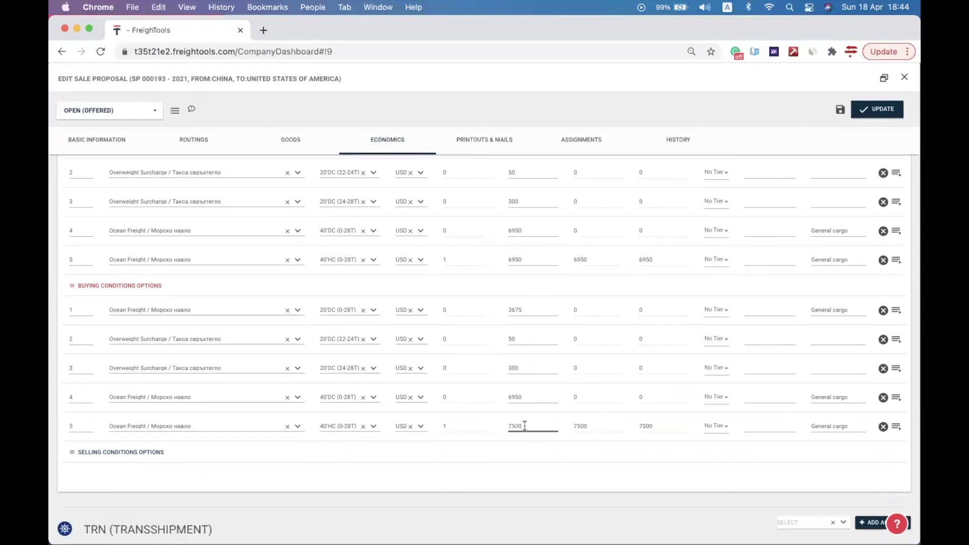
Copy the buying structure into the selling conditions of the delivery containers' road freight activity.
scroll(525, 426, "down", 10)
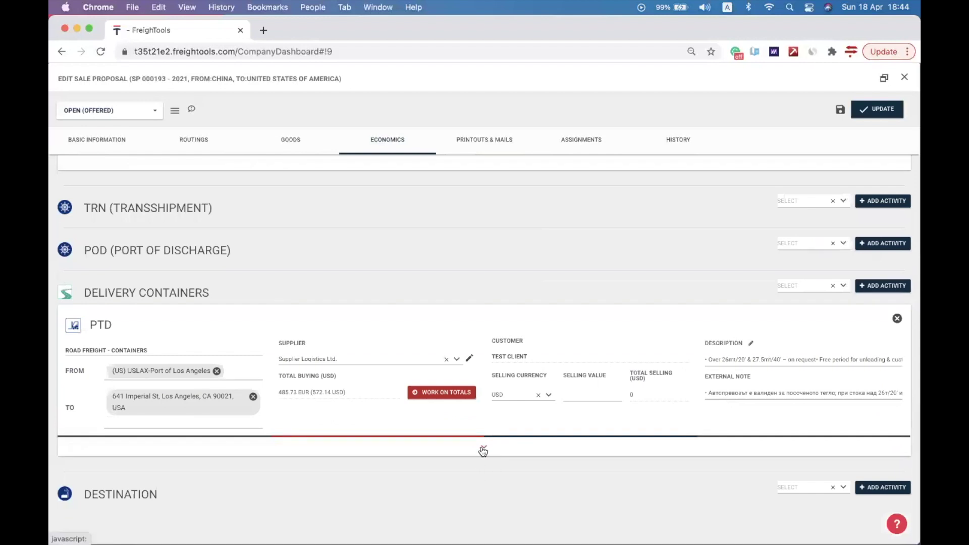
left_click(484, 450)
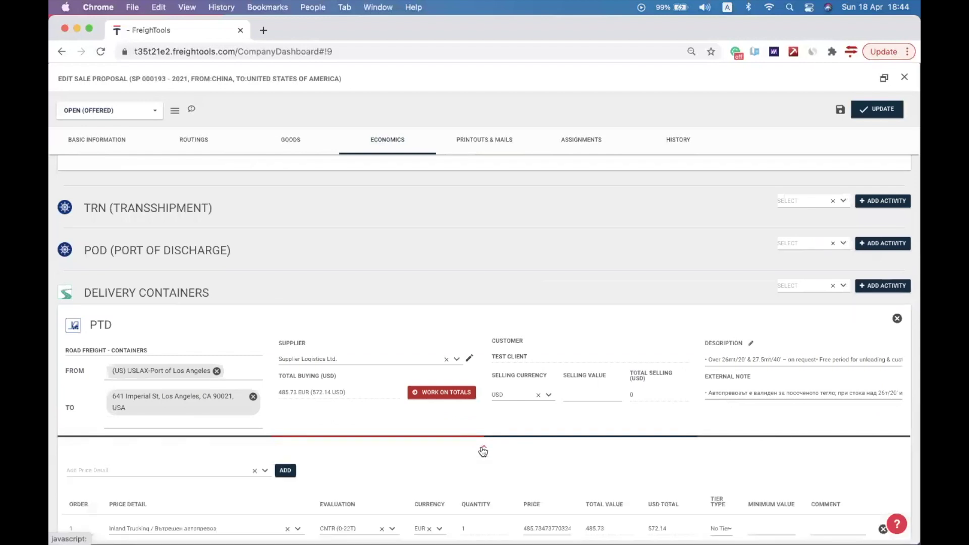
scroll(485, 444, "down", 7)
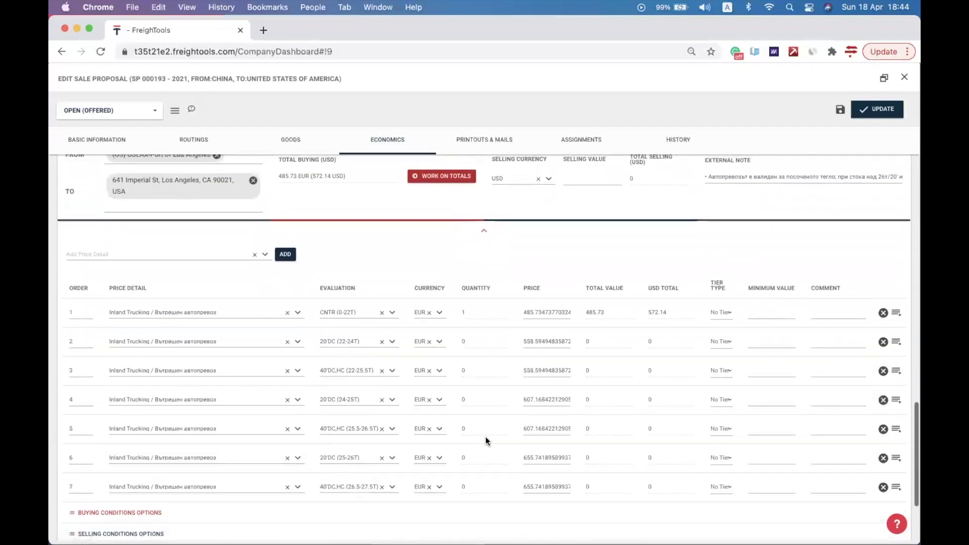
scroll(486, 438, "down", 3)
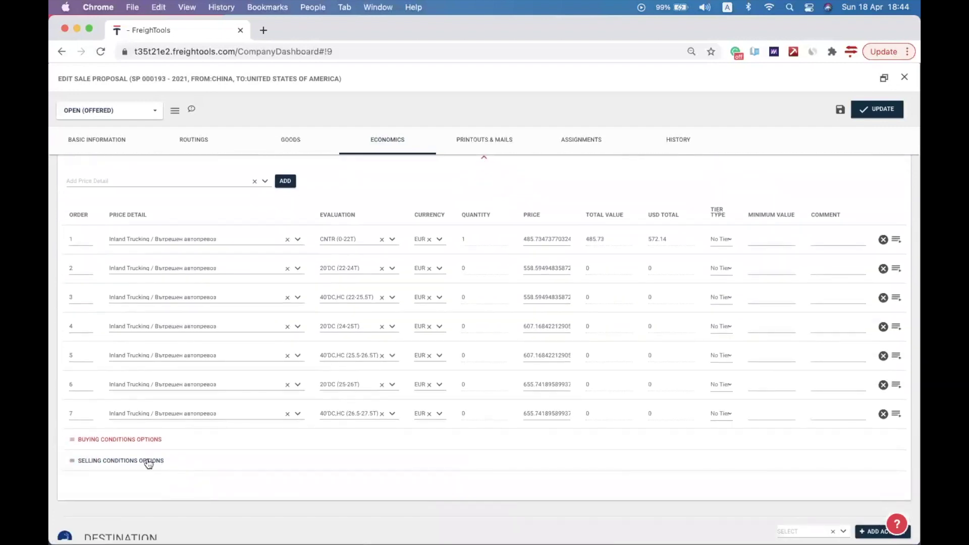
left_click(146, 461)
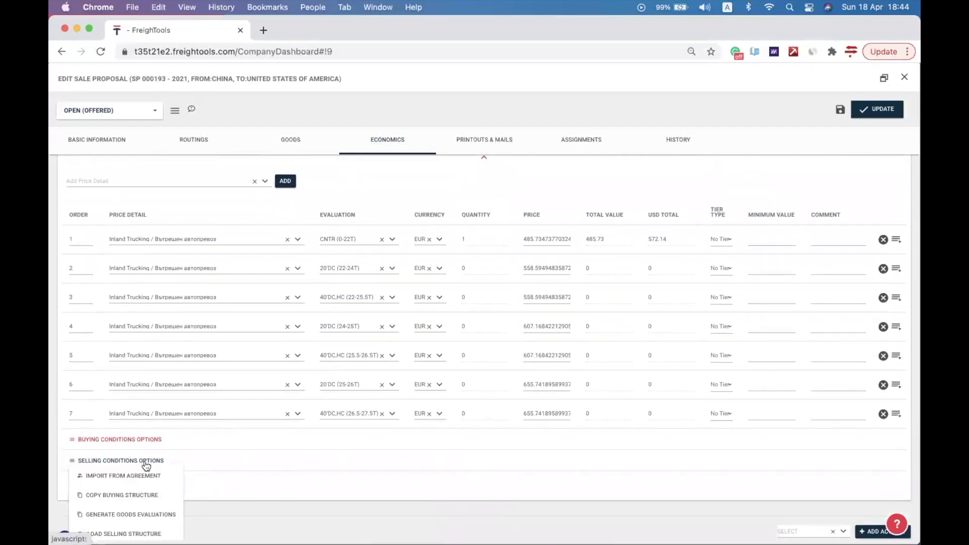
left_click(133, 496)
Set the inland trucking selling price for the CNTR (0-22T) evaluation to 600 and save the proposal.
scroll(394, 421, "down", 6)
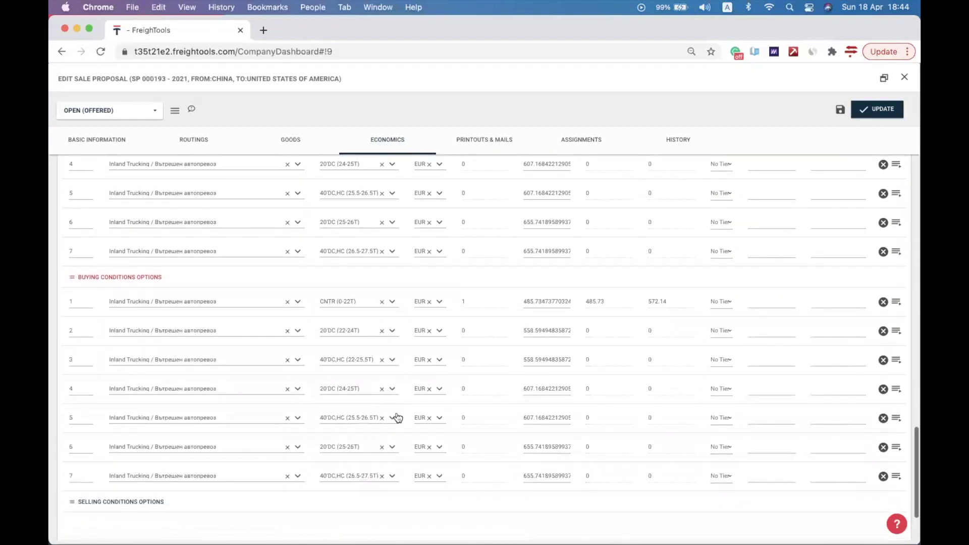
double_click(544, 302)
type("600")
left_click(841, 110)
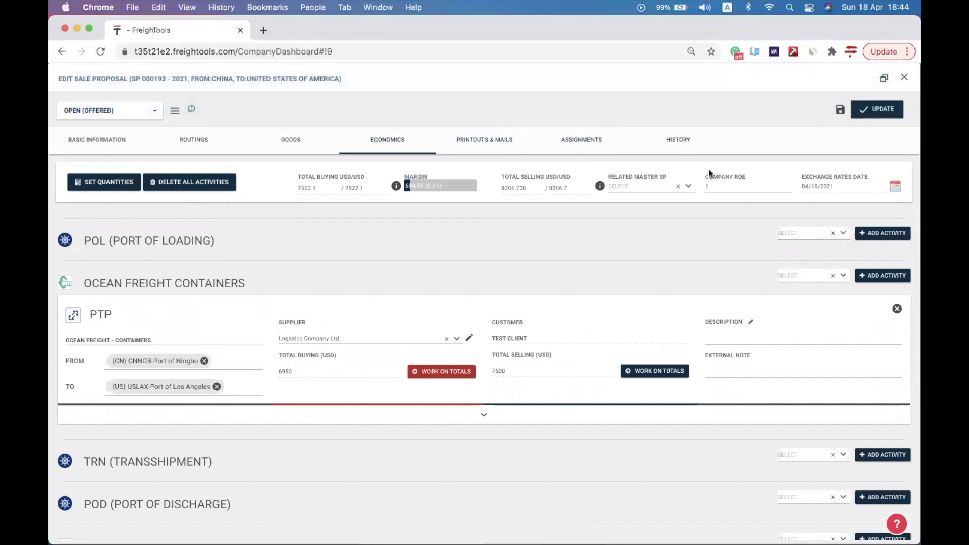
Load the version created 04/18/2021 18:41 from the proposal's history and check its economics.
left_click(672, 138)
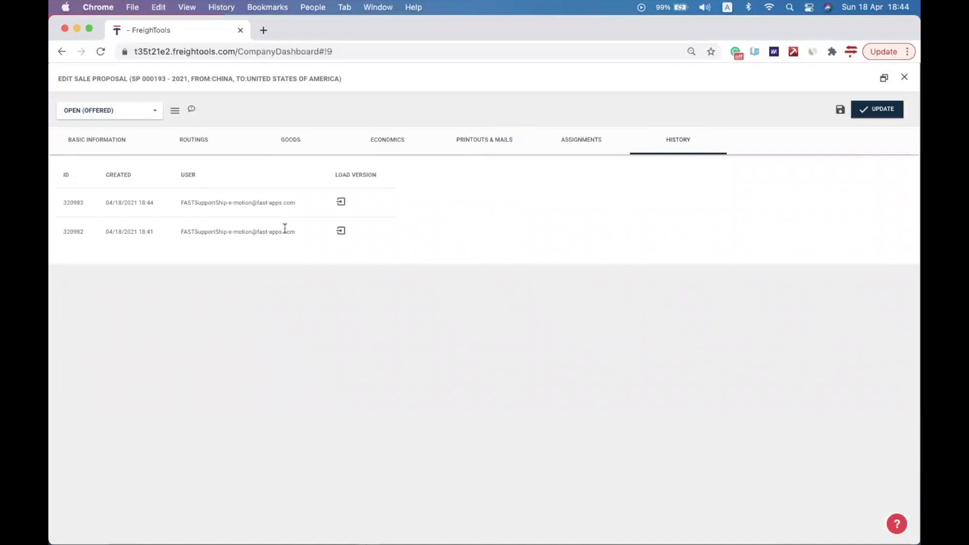
left_click_drag(212, 203, 303, 207)
left_click(303, 207)
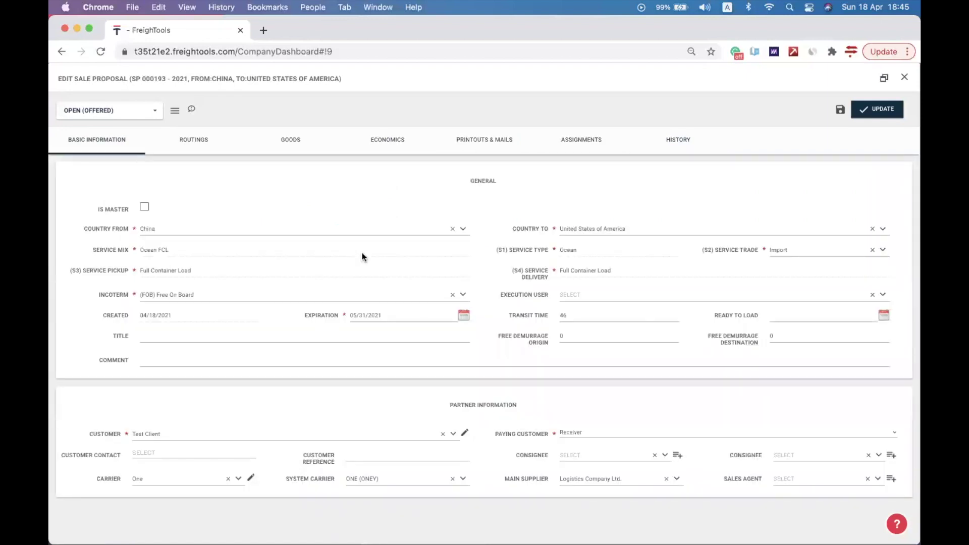
left_click(387, 145)
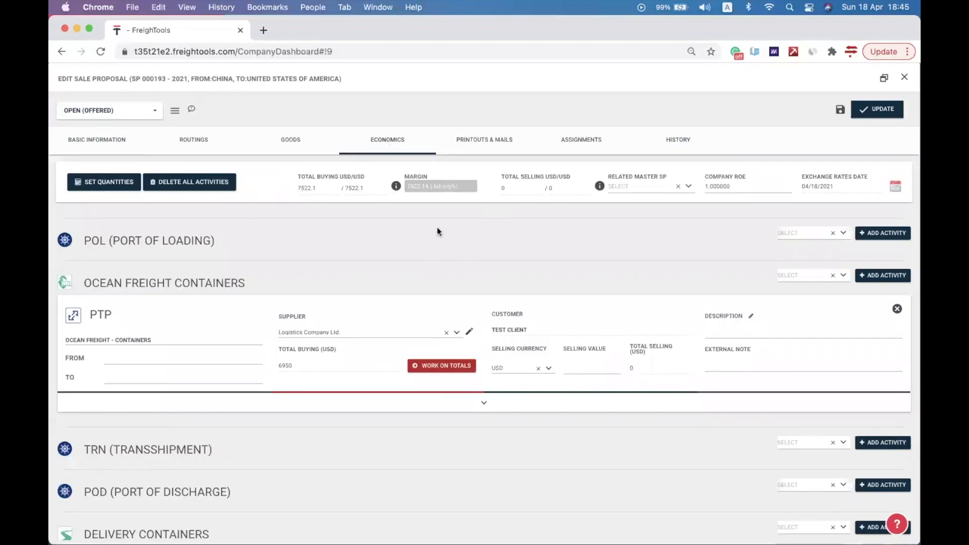
Load the version created 04/18/2021 18:44 from the proposal's history.
left_click(677, 137)
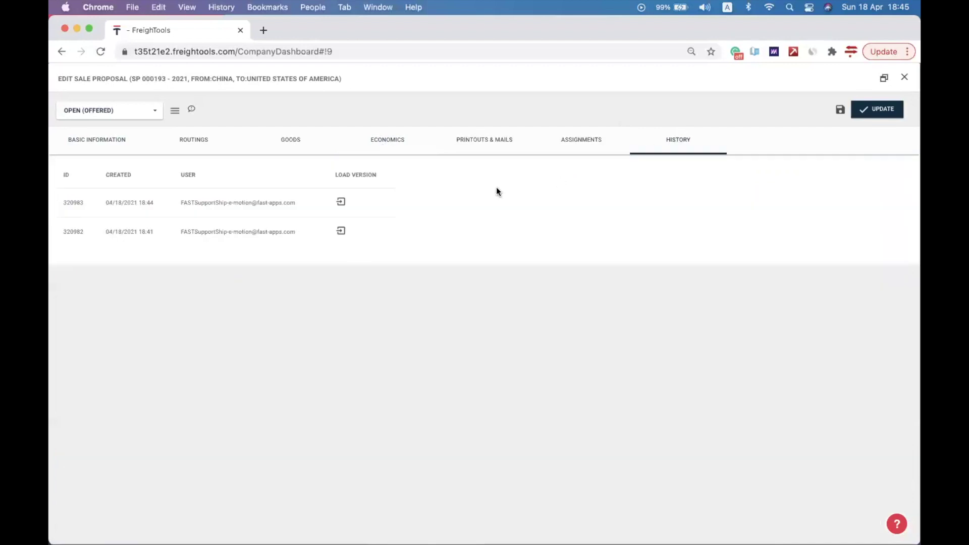
left_click(341, 203)
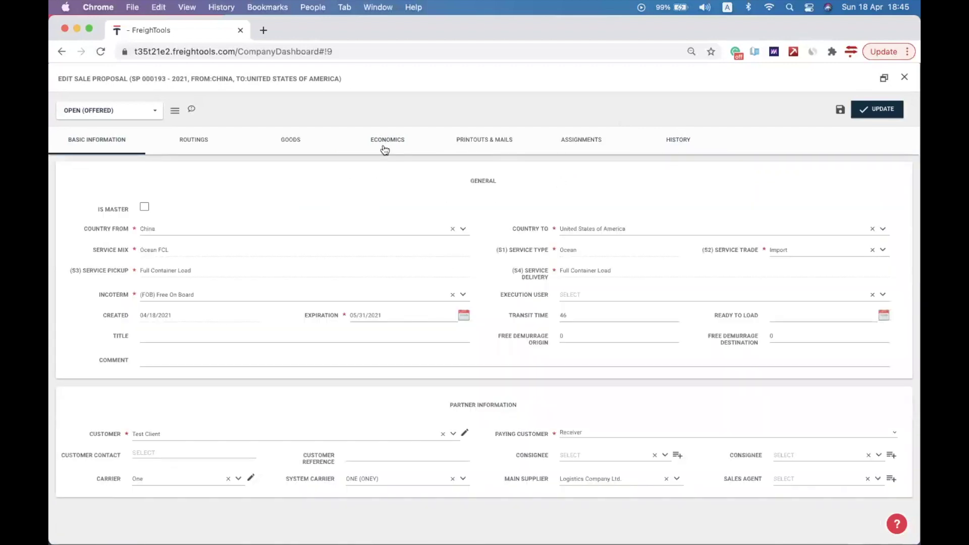
Add an "Offer breakdown EN" printout to the sale proposal after checking its economics.
left_click(384, 146)
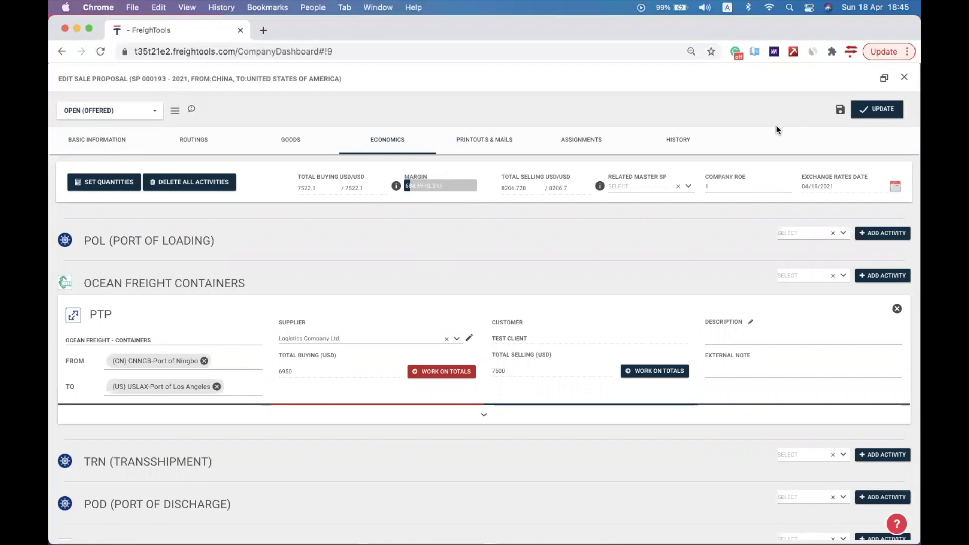
left_click(511, 145)
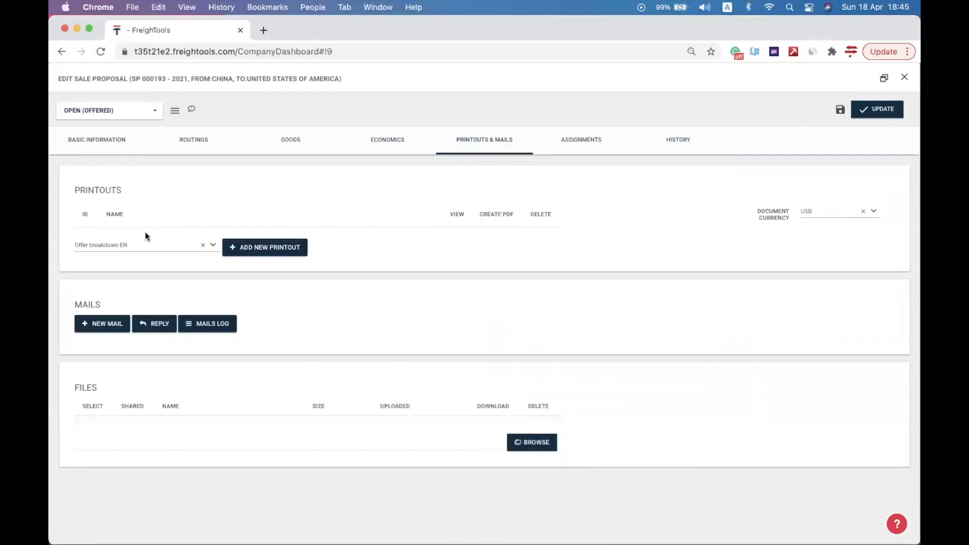
left_click(138, 245)
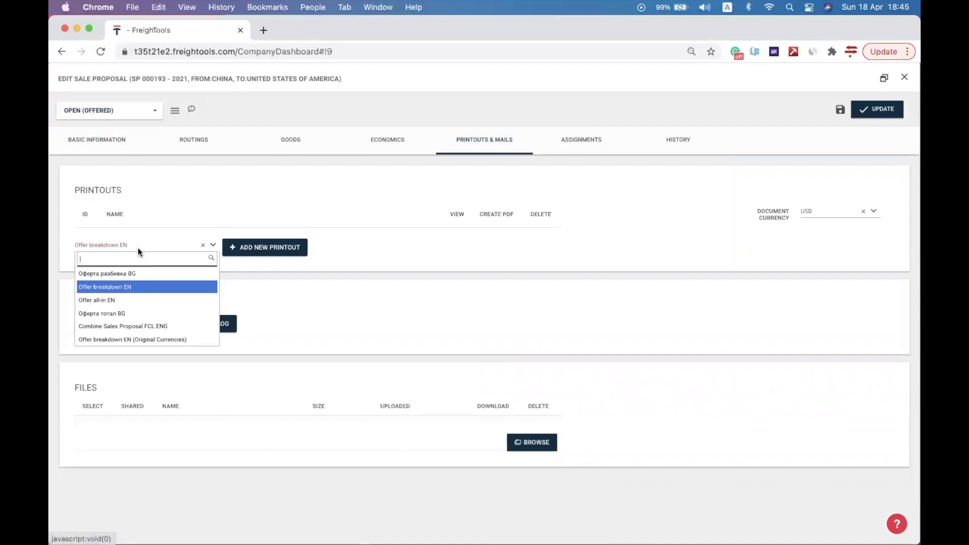
left_click(147, 287)
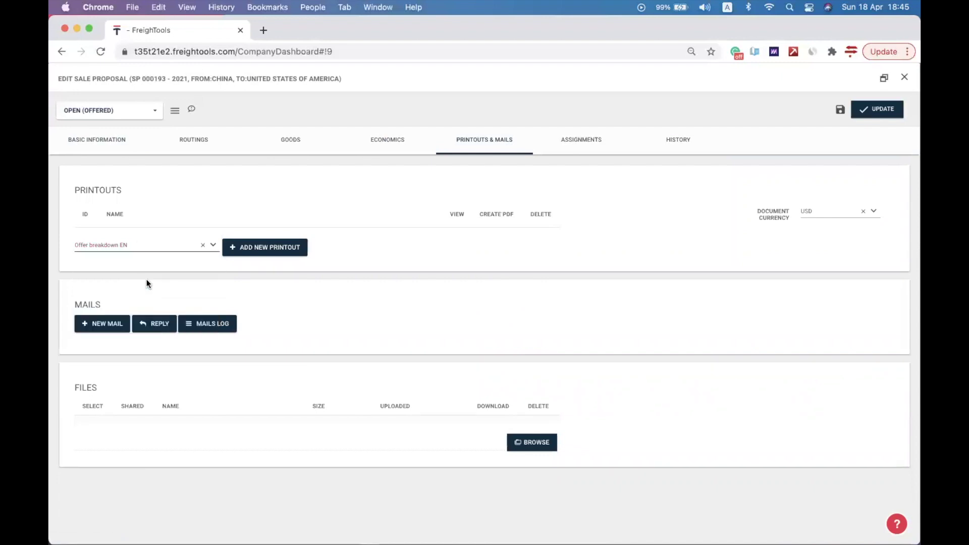
left_click(279, 247)
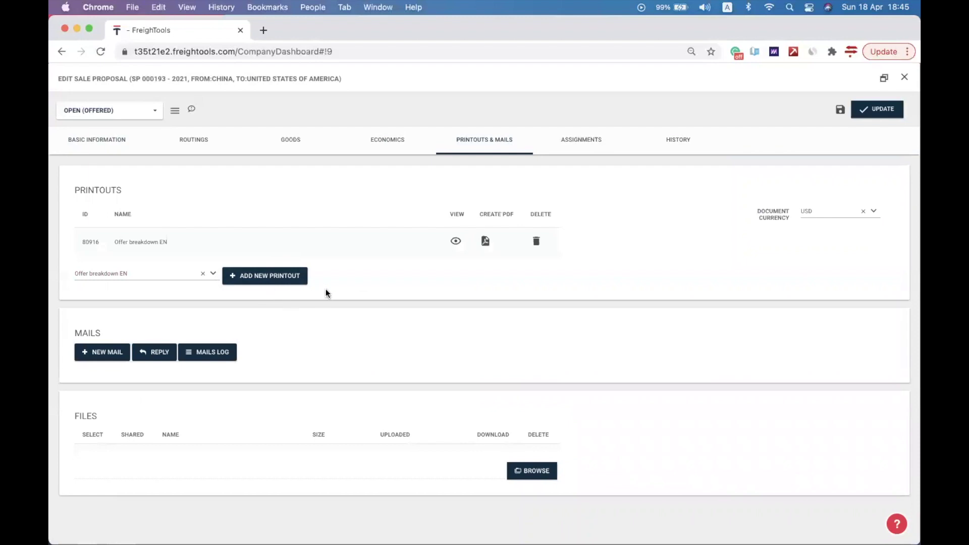
View the Offer breakdown EN printout and examine the Due Date line in its header.
left_click(455, 241)
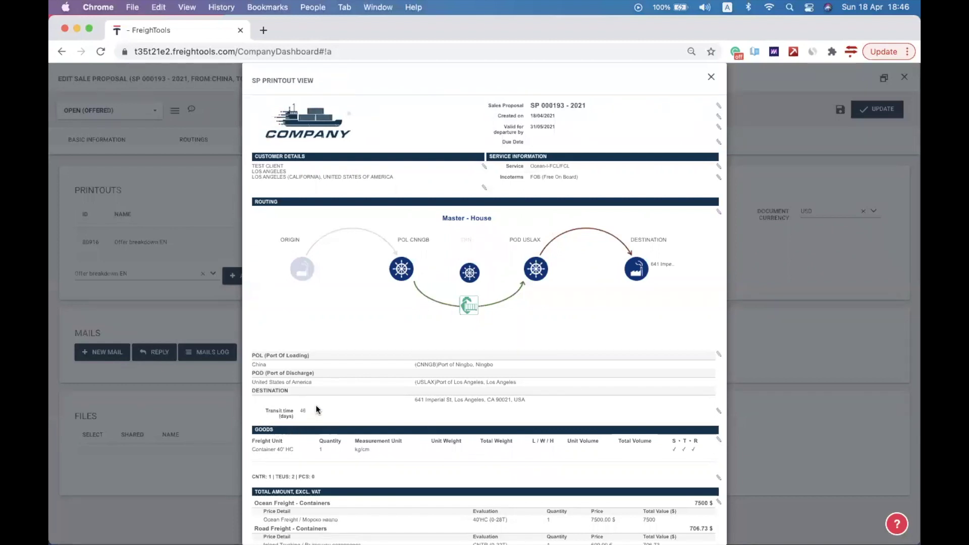
triple_click(502, 142)
left_click(502, 142)
Open the "Offer breakdown EN" printout template for editing in a duplicate of the current browser tab.
right_click(181, 31)
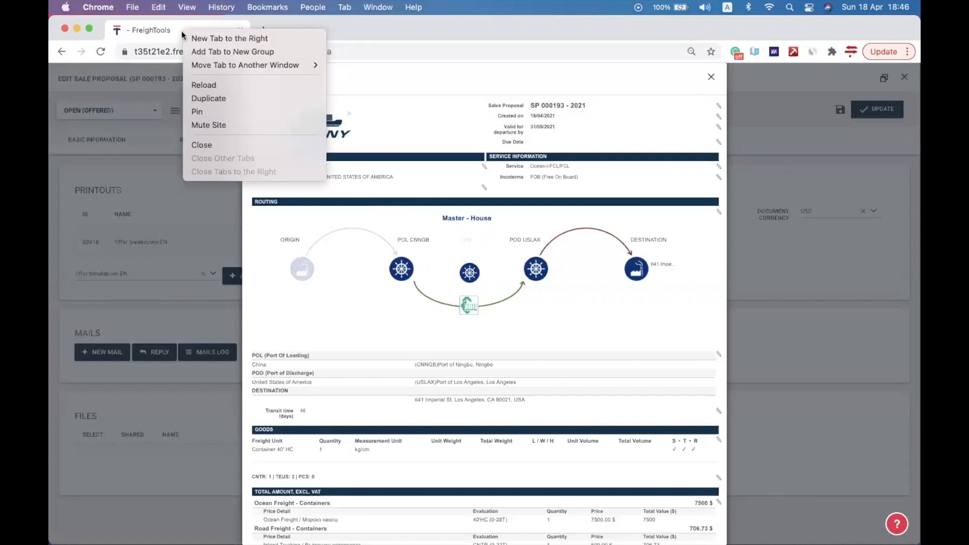
left_click(209, 99)
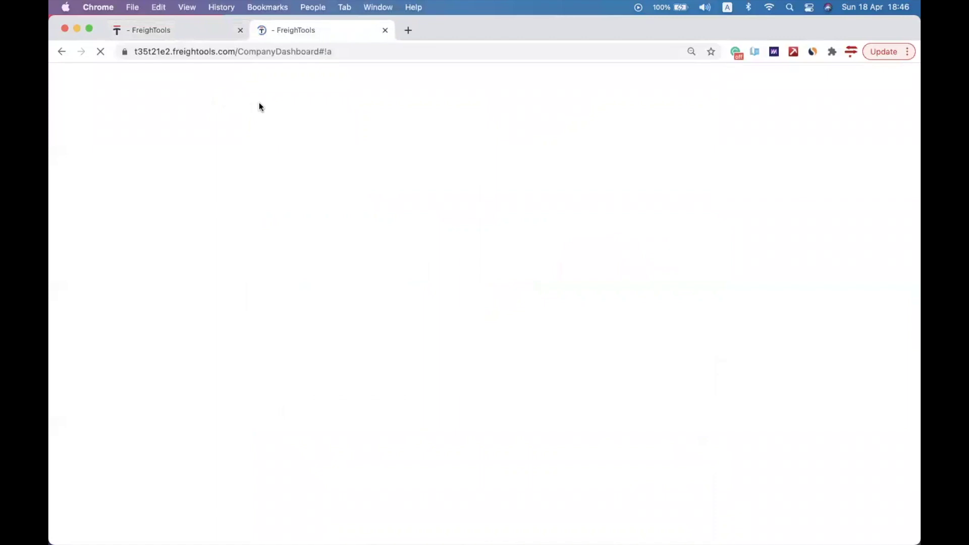
left_click(274, 81)
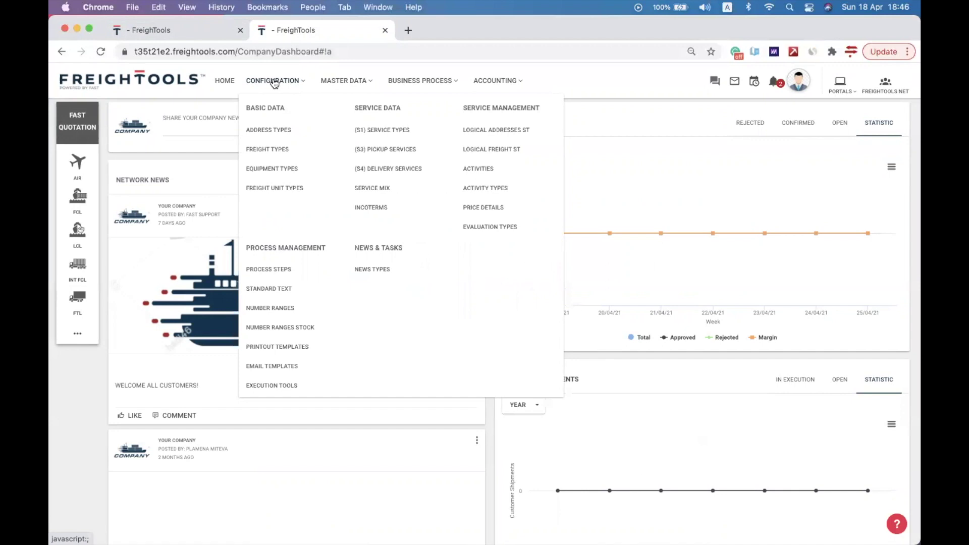
left_click(277, 348)
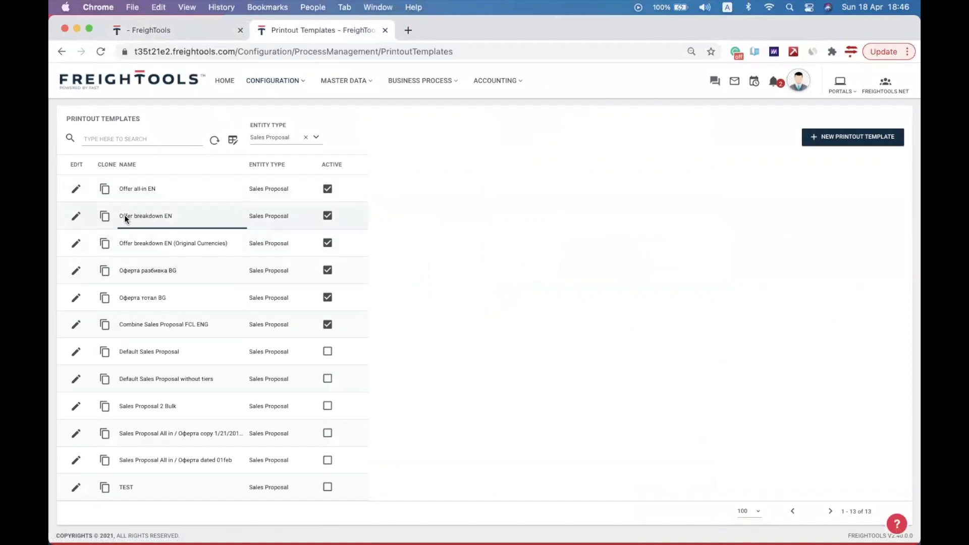
left_click(76, 216)
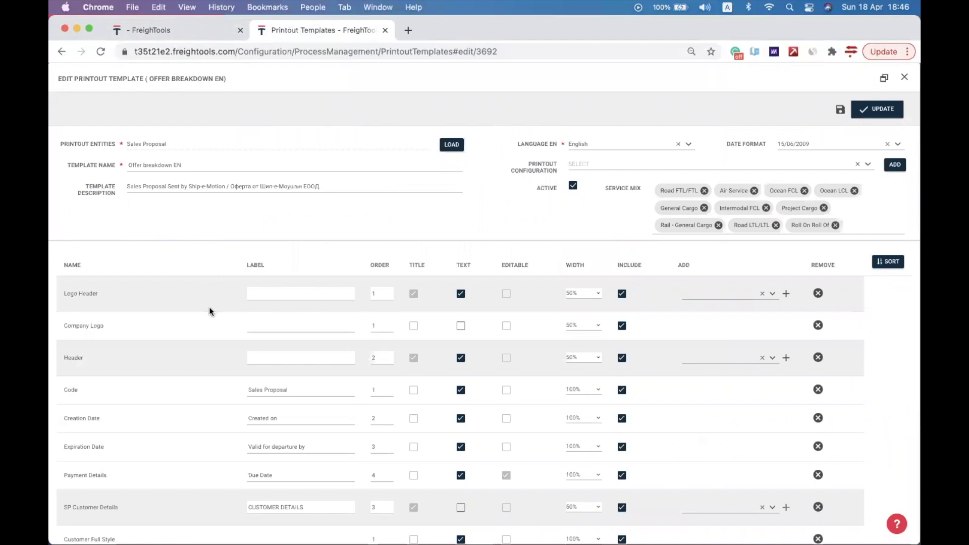
Copy the "Transit time (days)" label and remove the Transit Time row from the SP Routing section.
scroll(210, 311, "down", 5)
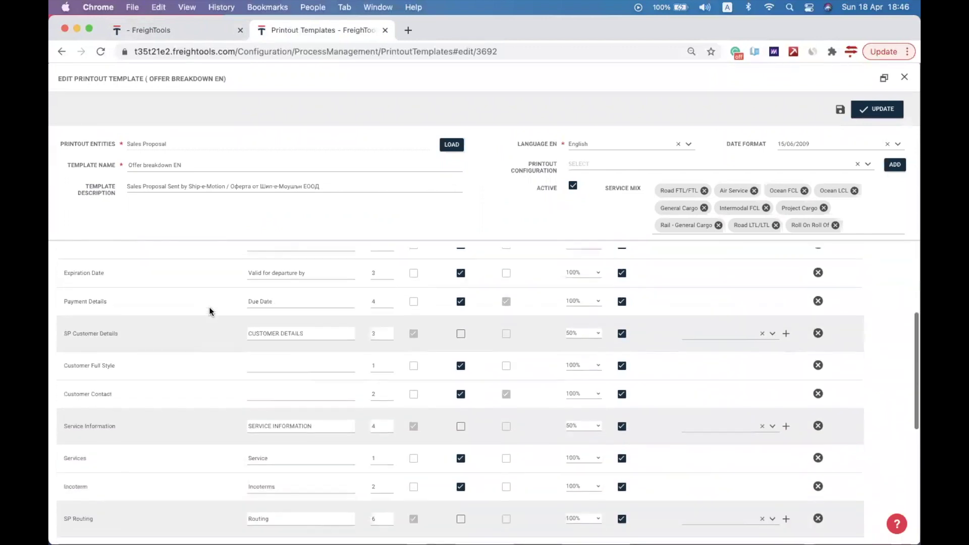
scroll(210, 312, "down", 3)
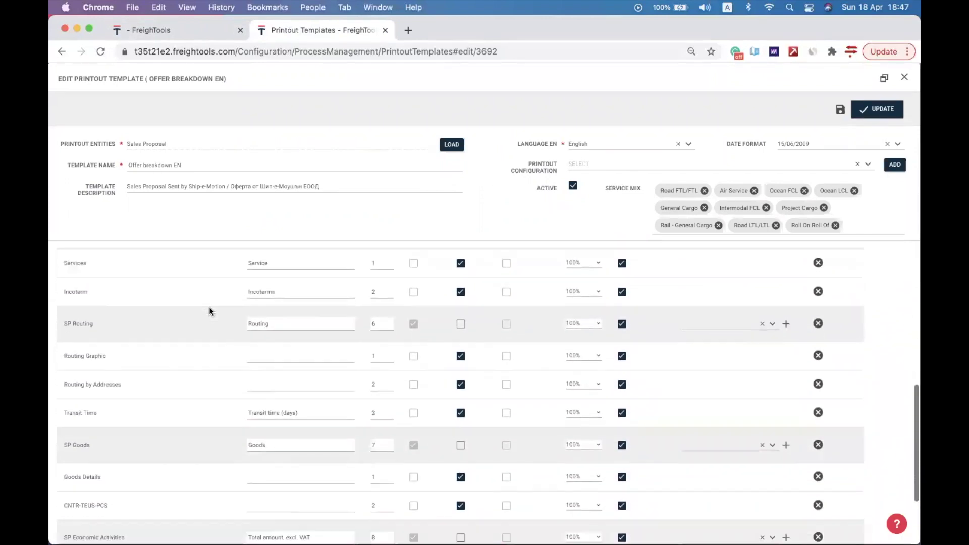
left_click_drag(63, 411, 99, 410)
left_click(99, 407)
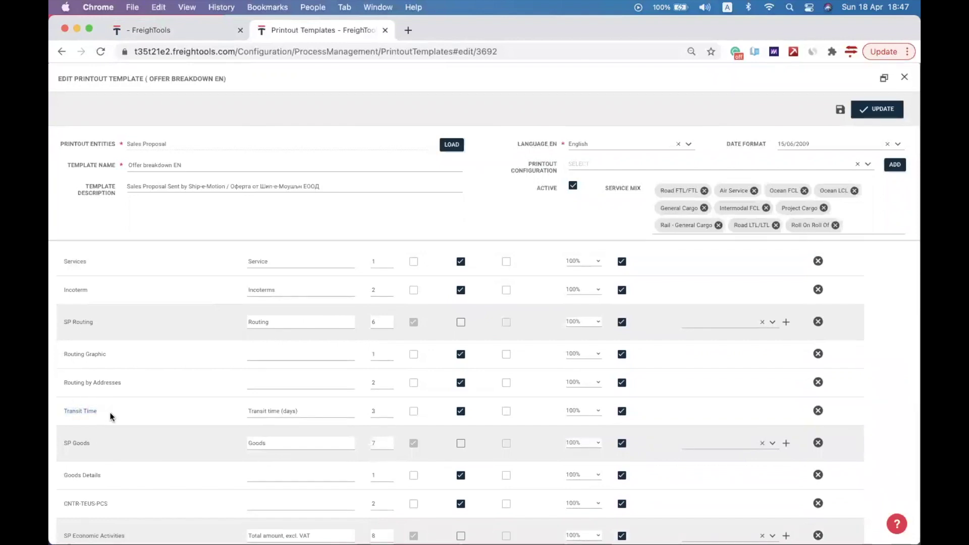
triple_click(290, 412)
key("super+c")
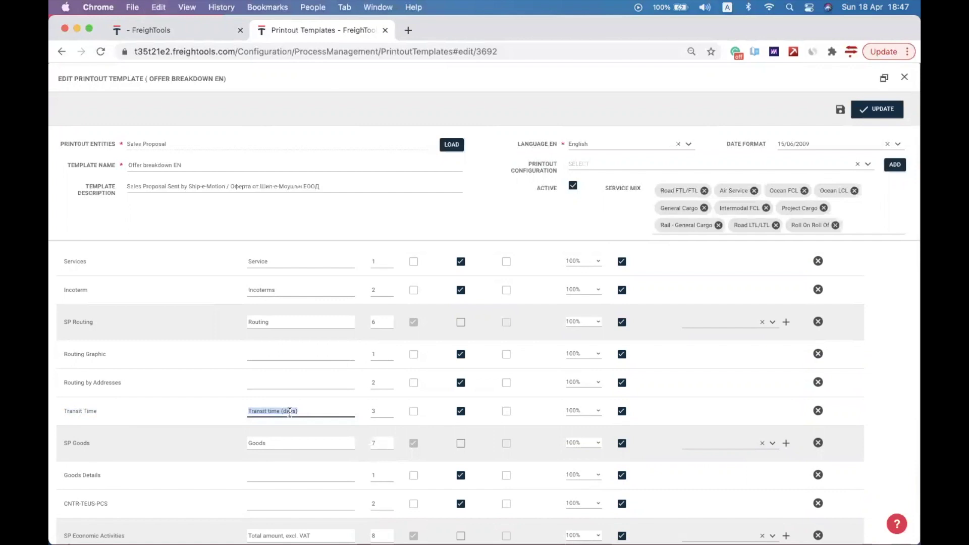
left_click(344, 409)
left_click(818, 410)
Remove the Payment Details row from the template's Header section.
scroll(721, 397, "up", 4)
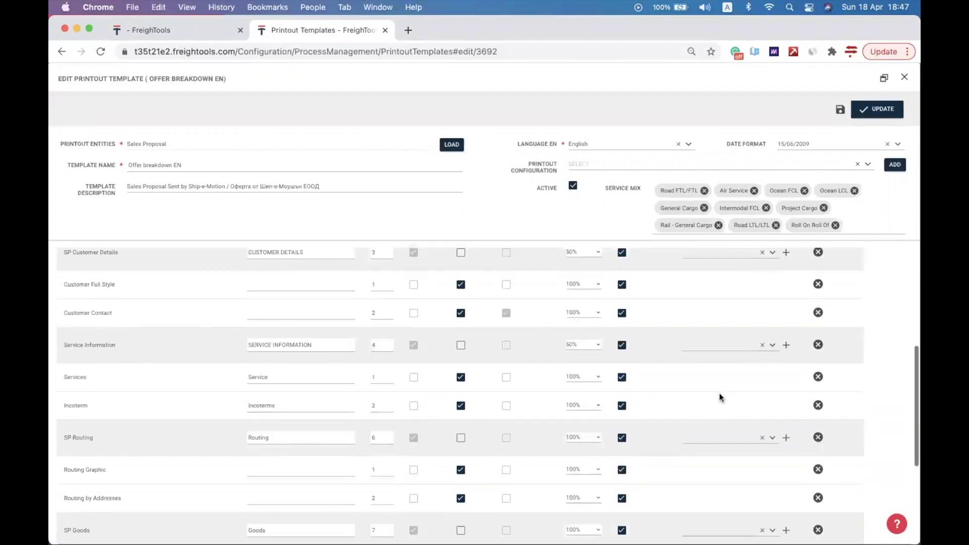
scroll(721, 399, "up", 5)
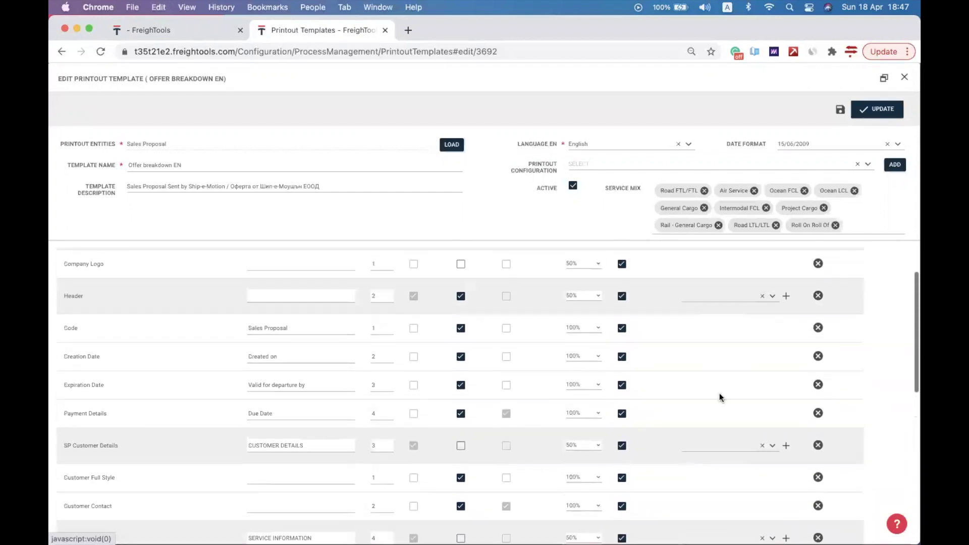
scroll(721, 398, "up", 1)
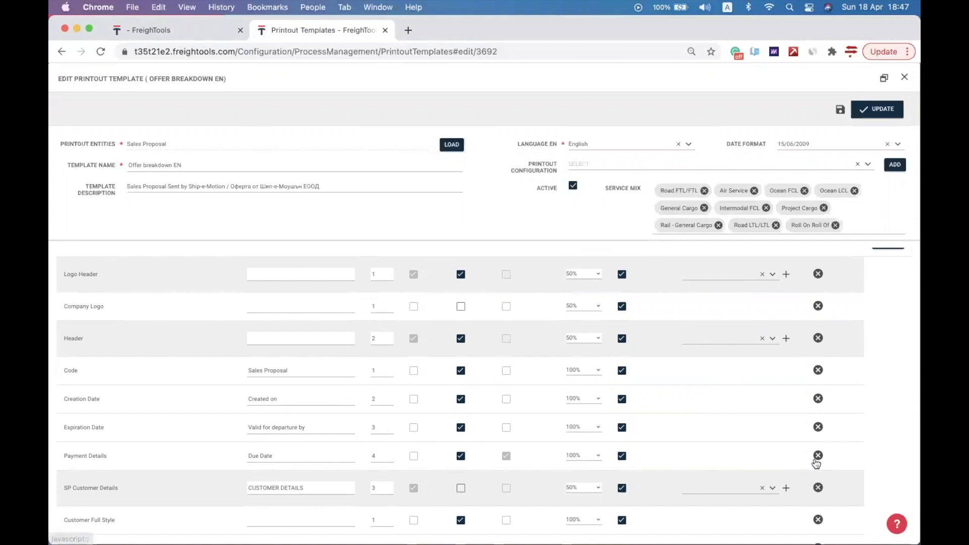
left_click(817, 457)
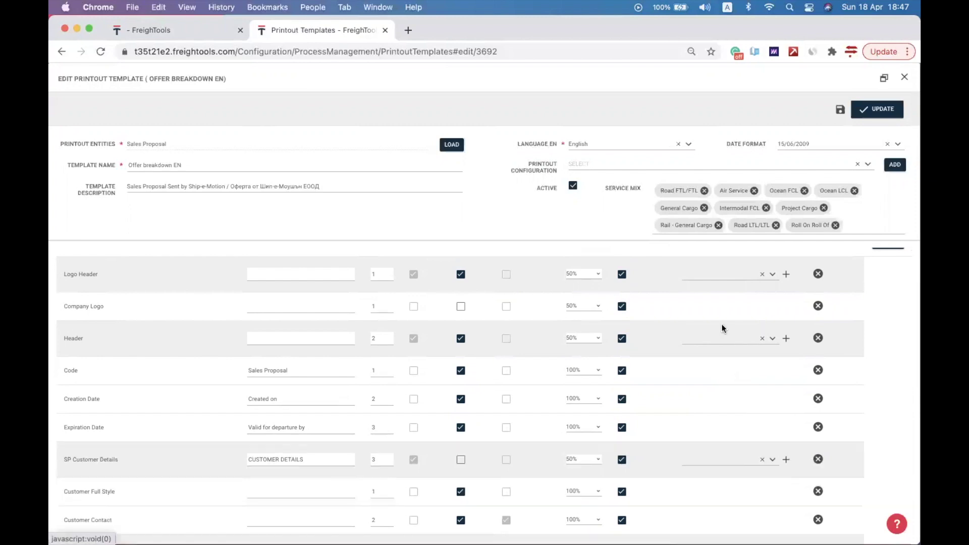
Add a Transit Time row to the Header section and label it "Transit time (days)".
left_click(714, 342)
type("transit")
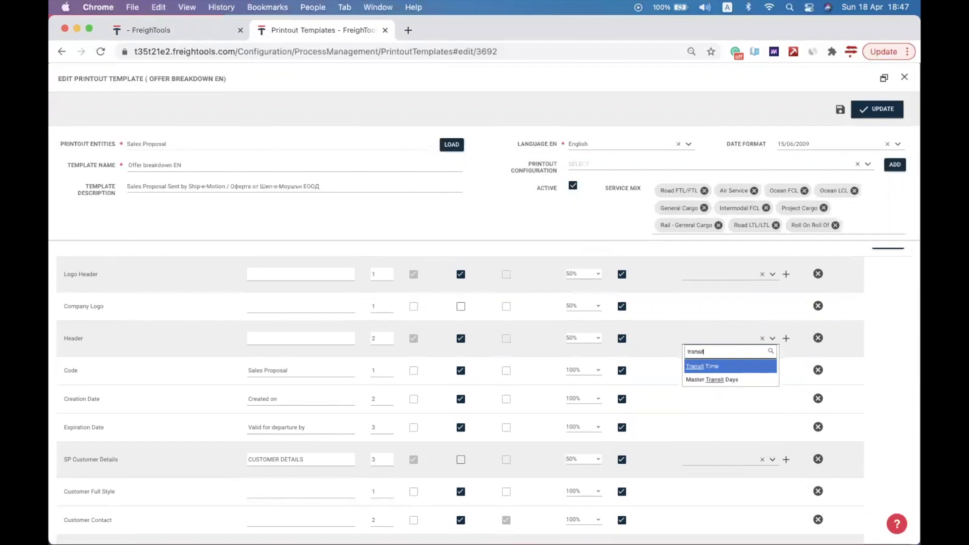
left_click(749, 365)
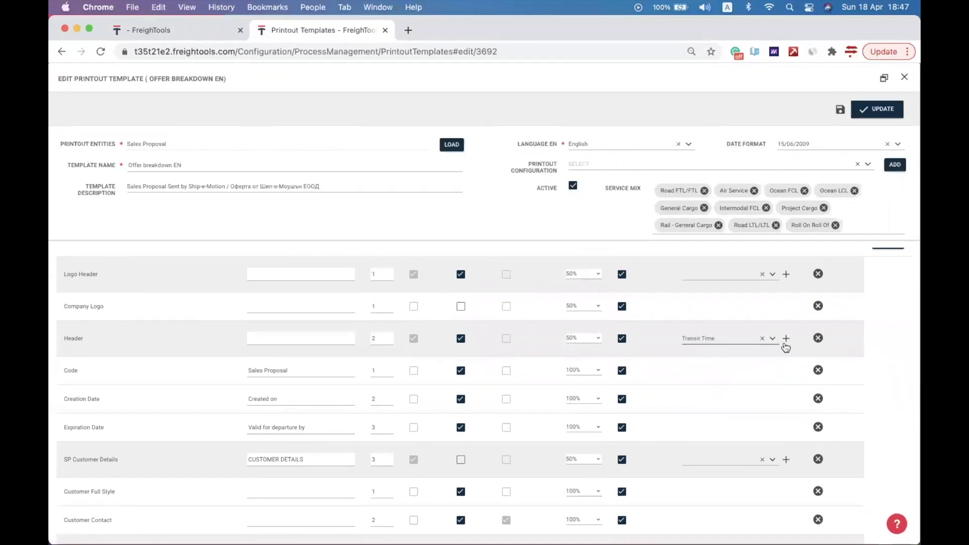
left_click(787, 339)
triple_click(280, 454)
key("super+v")
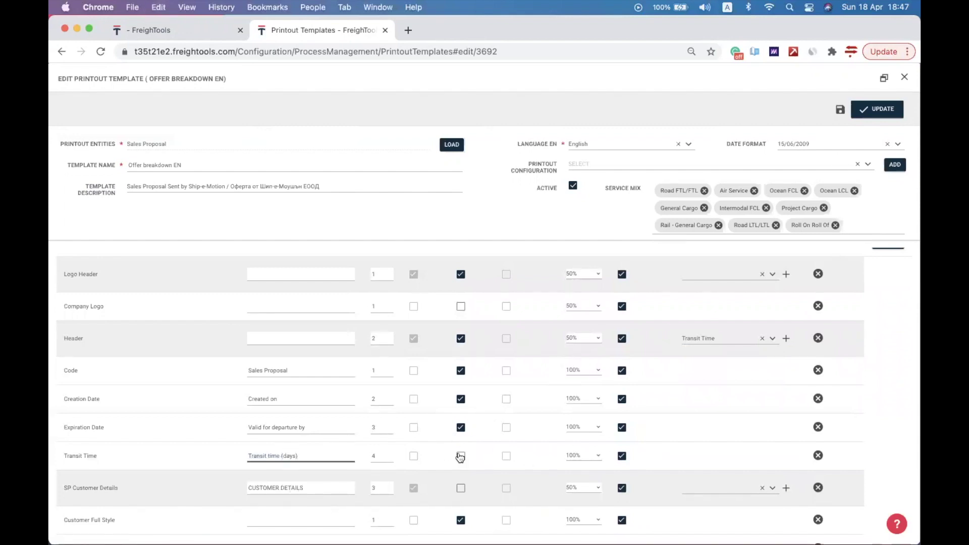
Enable the text option for the Header section's Transit Time row and save the template.
scroll(461, 455, "up", 1)
scroll(463, 454, "down", 1)
scroll(463, 454, "up", 2)
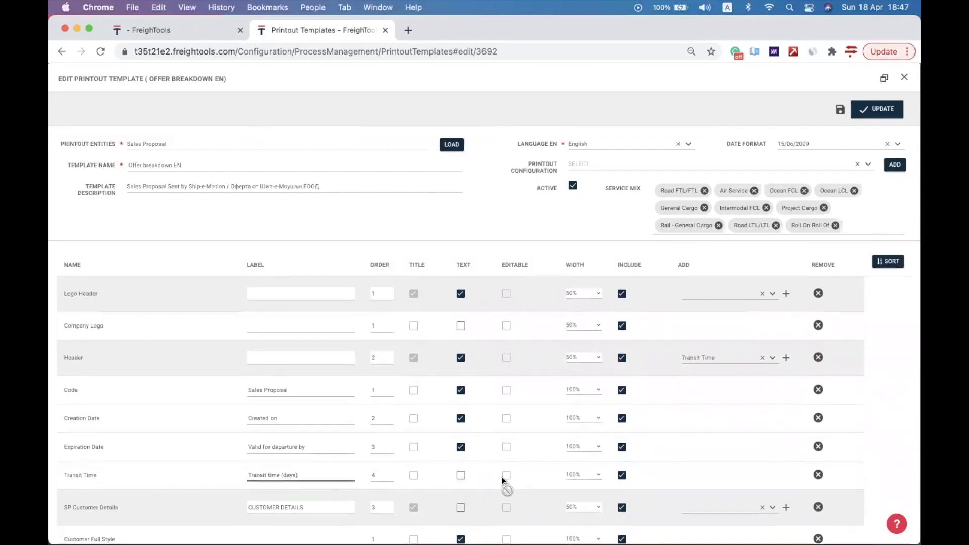
left_click(461, 479)
left_click(840, 110)
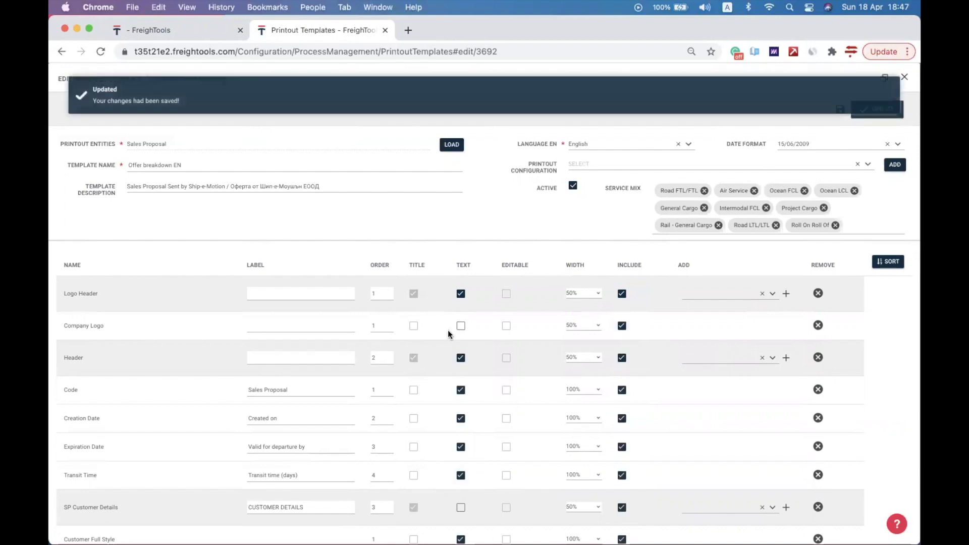
Return to the sale proposal and replace its existing printout with a new "Offer breakdown EN" printout.
left_click(167, 35)
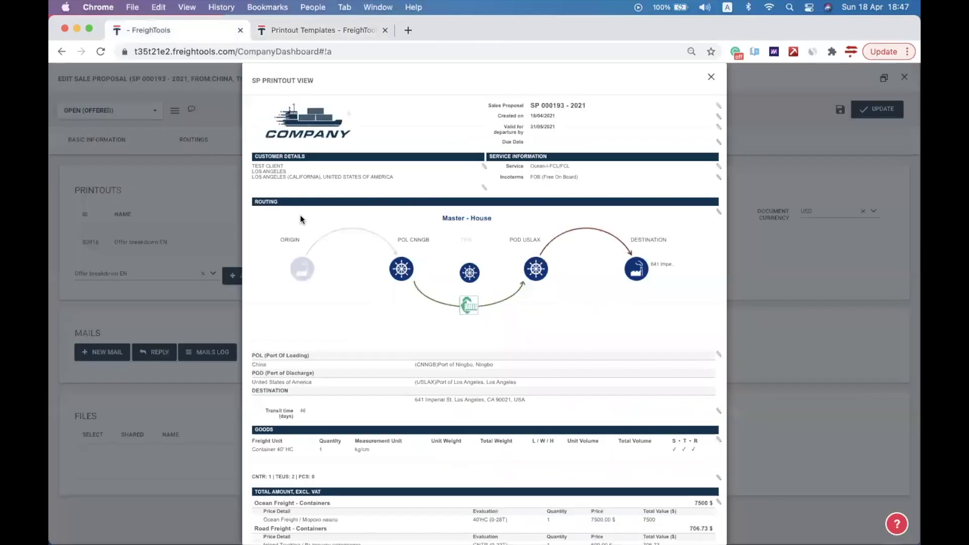
left_click(712, 79)
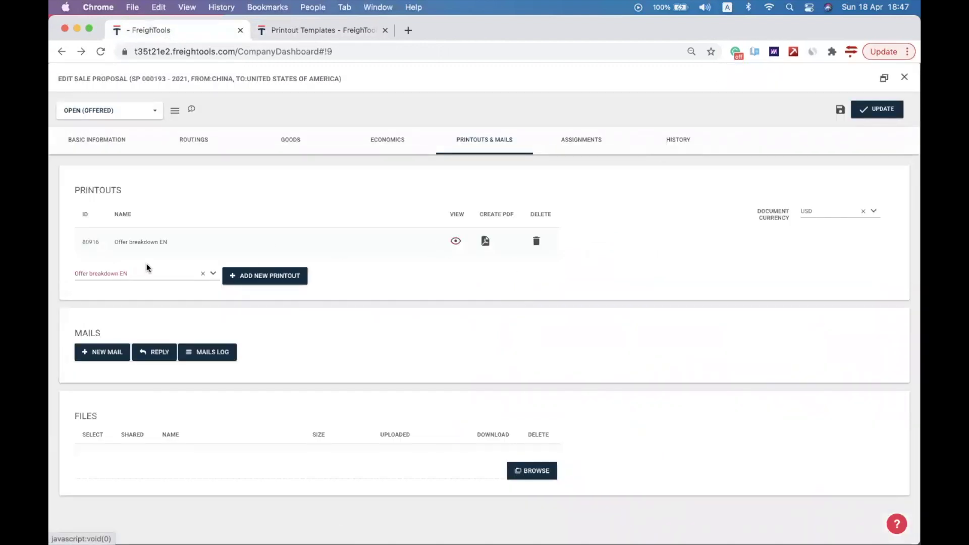
left_click(536, 240)
left_click(626, 340)
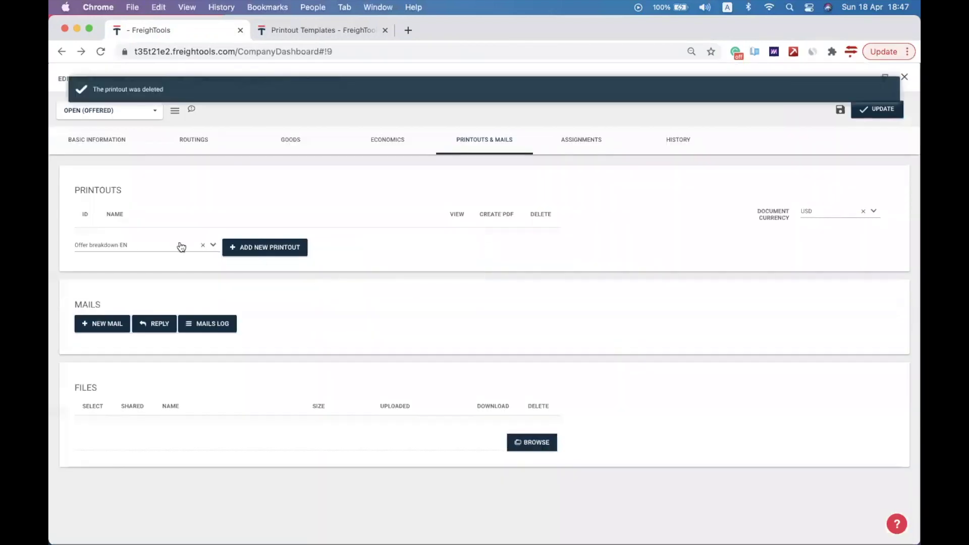
left_click(248, 254)
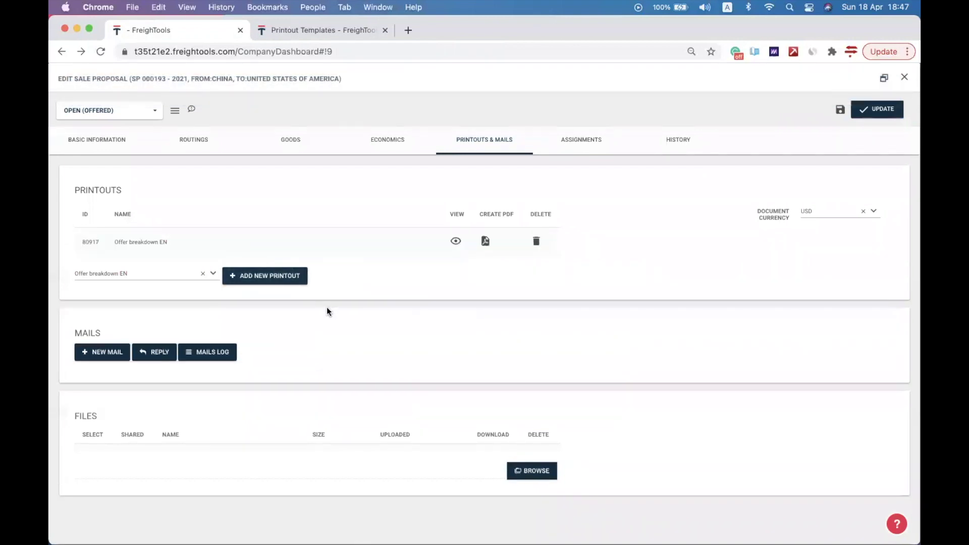
Check the transit time line in the new printout's header and create a PDF of the printout.
left_click(456, 243)
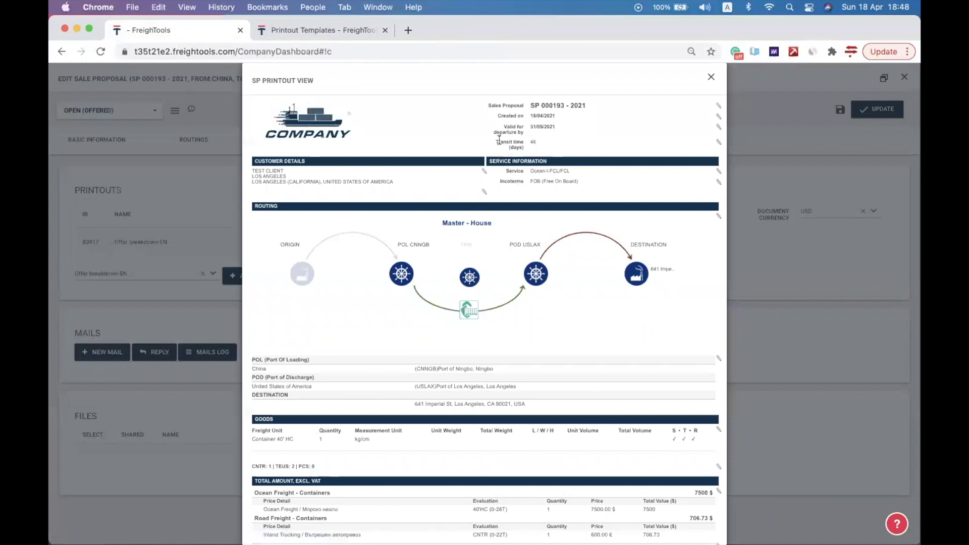
left_click_drag(498, 144, 534, 150)
left_click(534, 150)
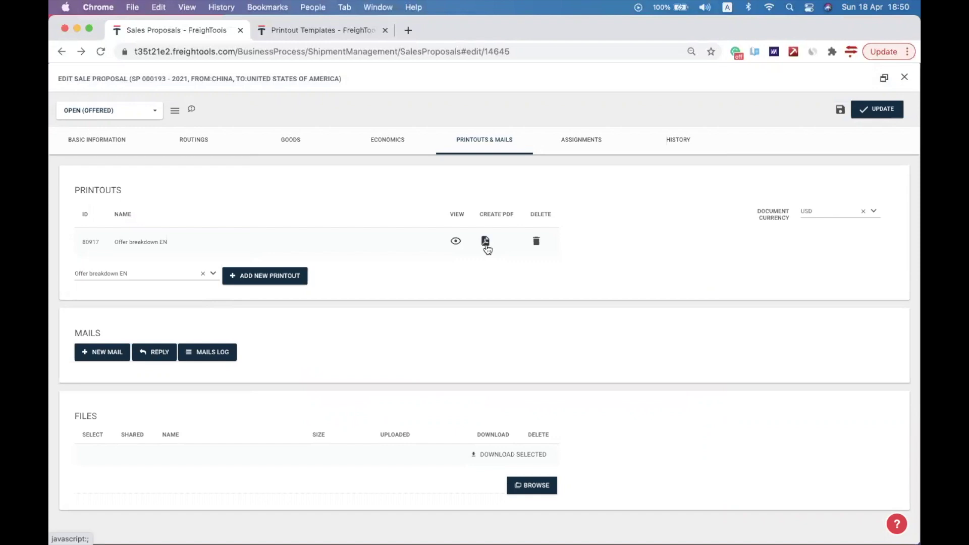
left_click(486, 245)
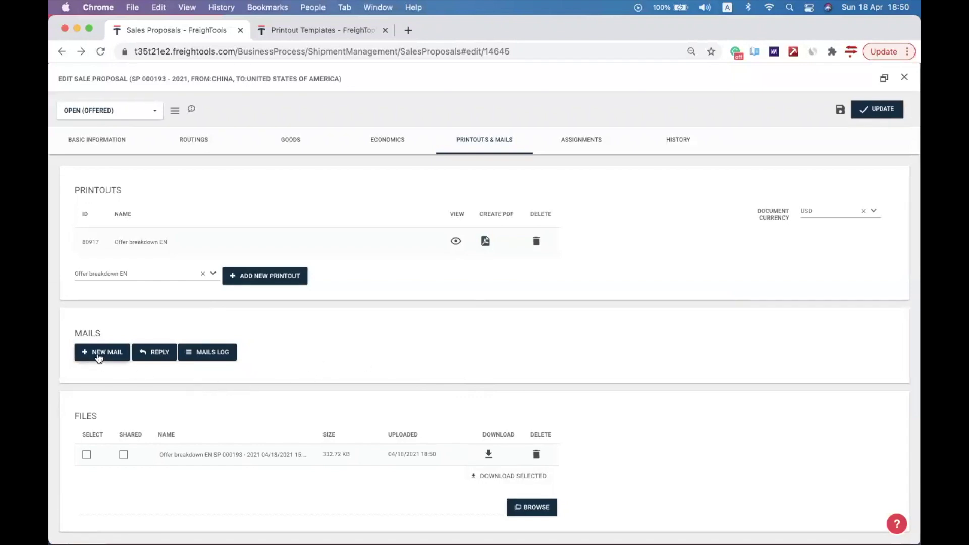
Examine the proposal's new mail form and its available PDF attachments, and close it without sending.
left_click(96, 354)
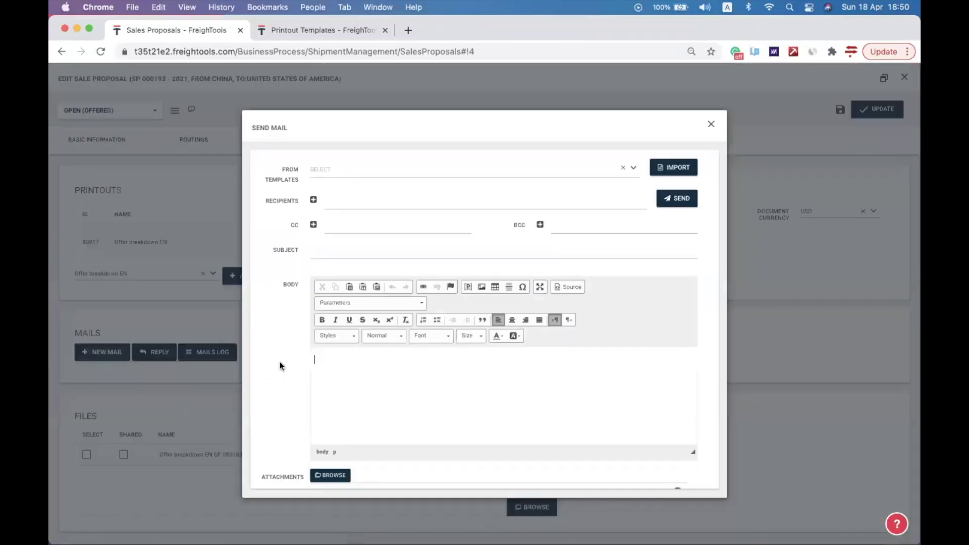
scroll(276, 360, "down", 2)
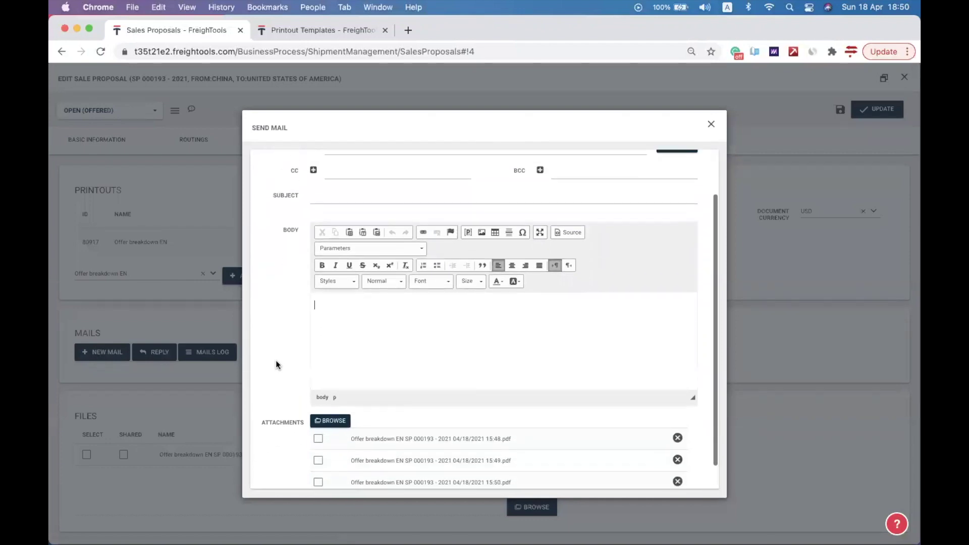
scroll(276, 364, "up", 2)
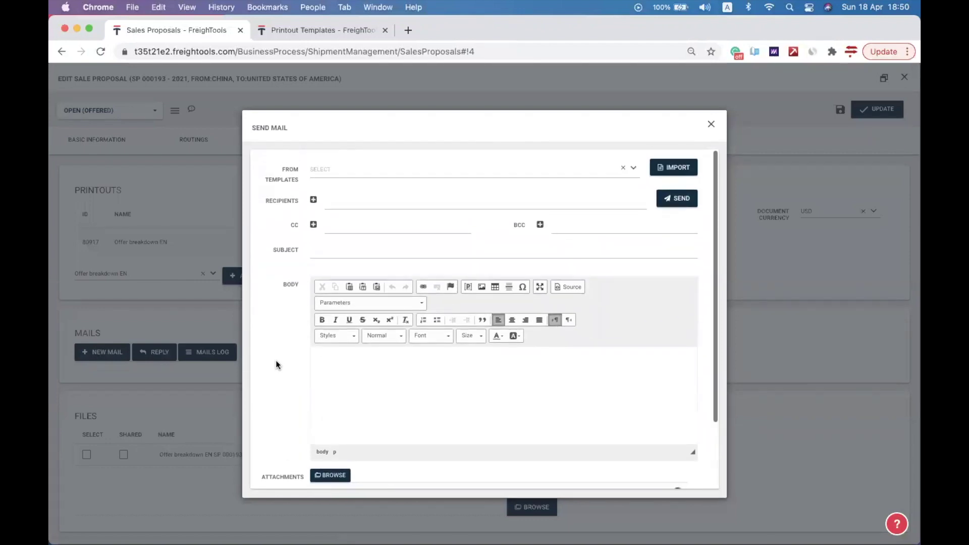
left_click(712, 124)
Check the mailbox for replies to the sale proposal, then close both the mailbox and the proposal.
left_click(168, 357)
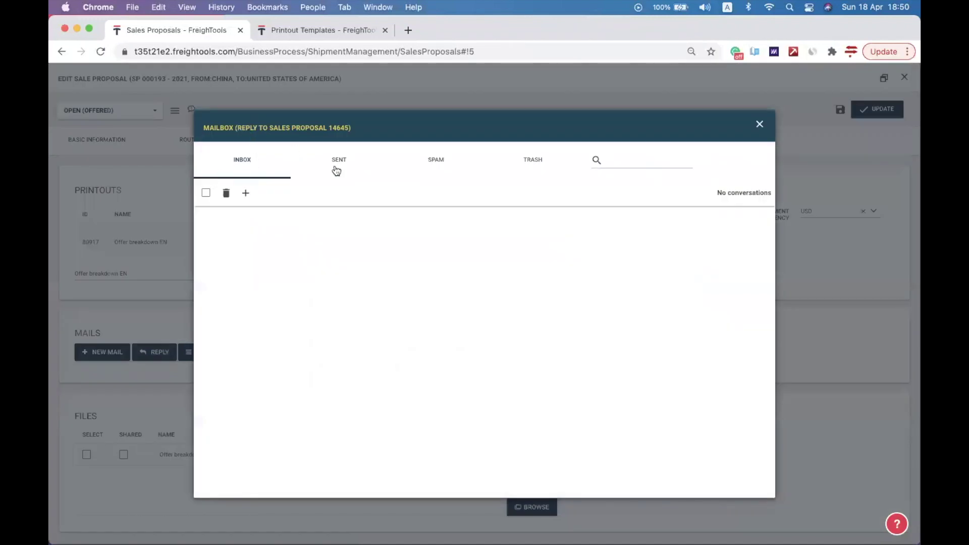
left_click(759, 125)
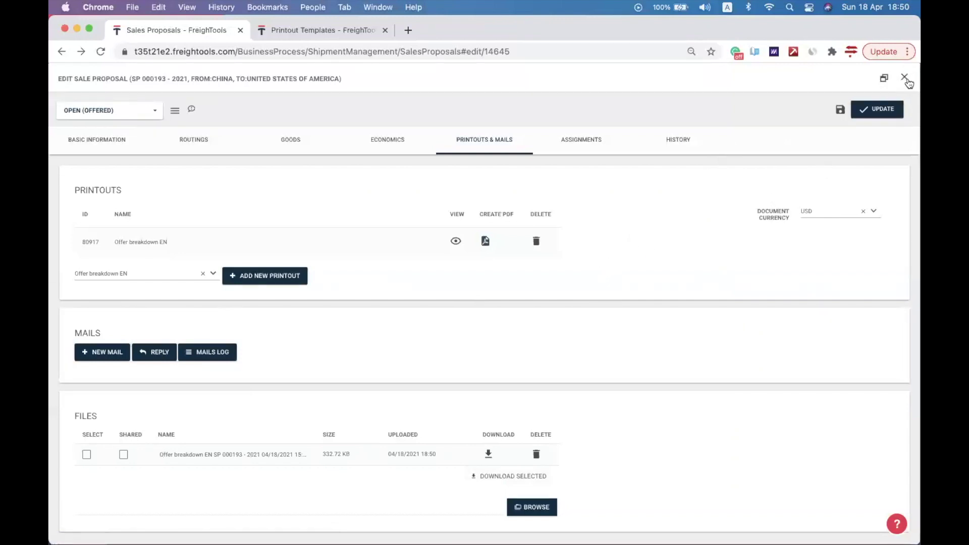
left_click(905, 77)
Examine the IMAP server, SMTP server, mail address and mail password fields in the account's user settings, and close them without saving.
left_click(799, 80)
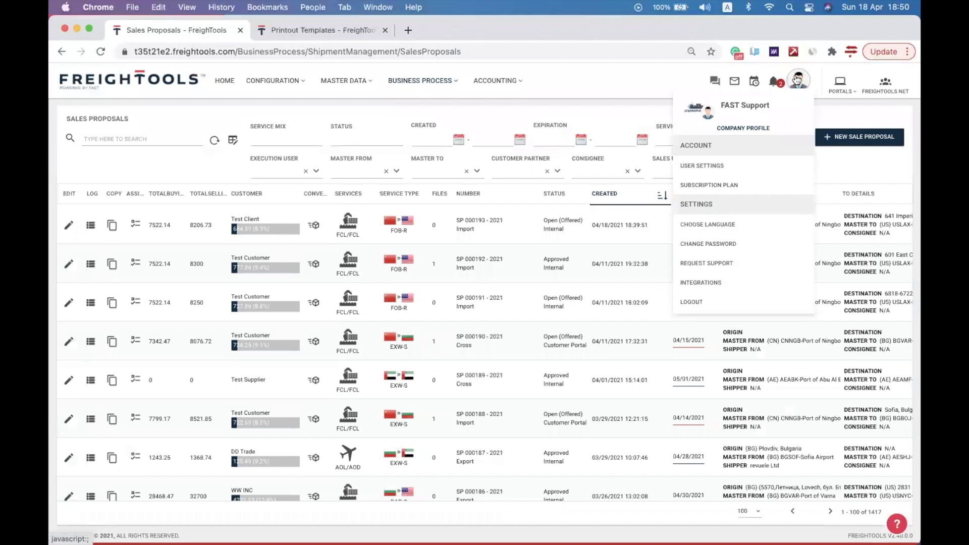
left_click(702, 167)
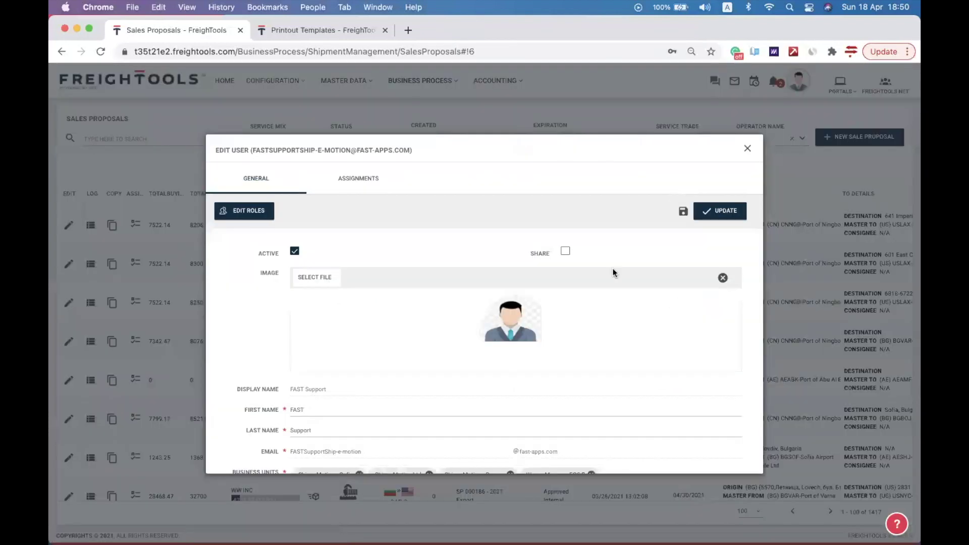
scroll(510, 412, "down", 10)
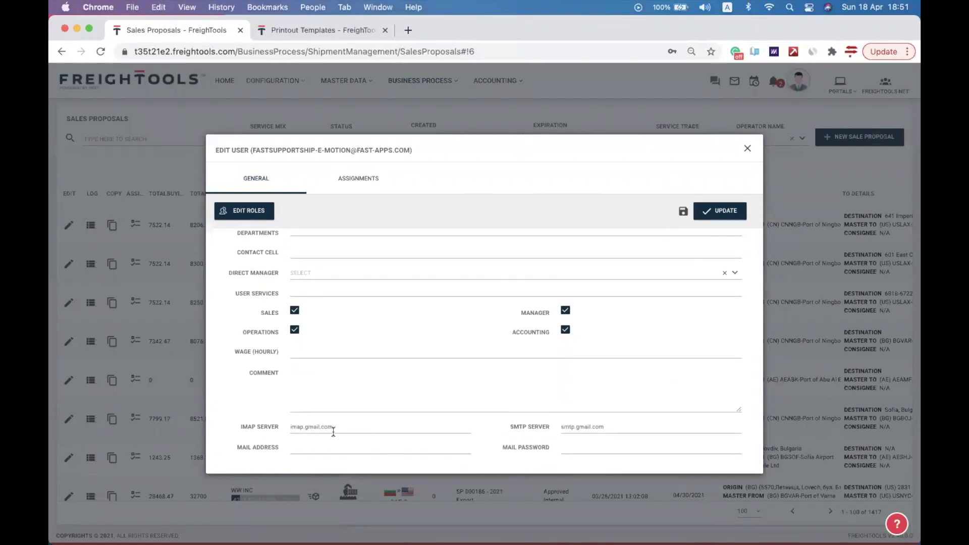
left_click(573, 428)
left_click(561, 438)
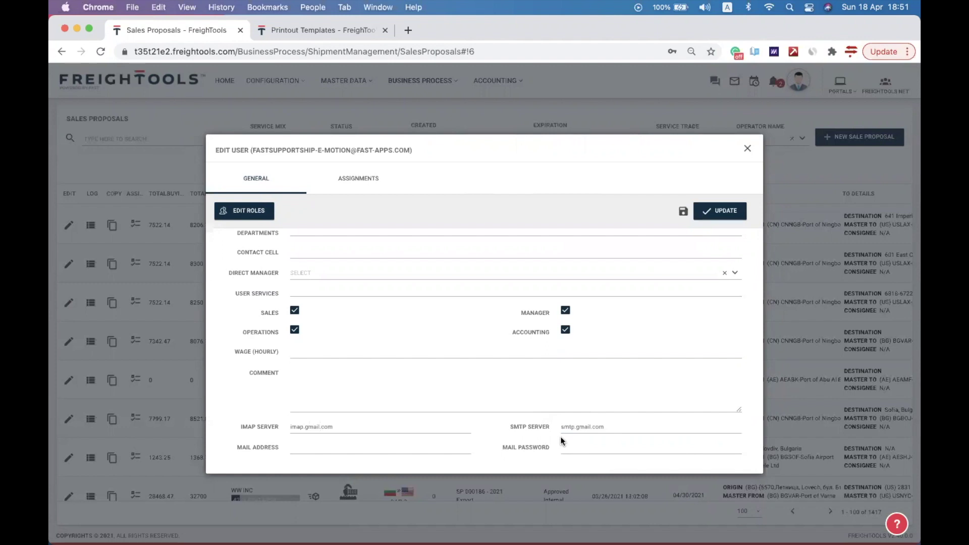
left_click(385, 448)
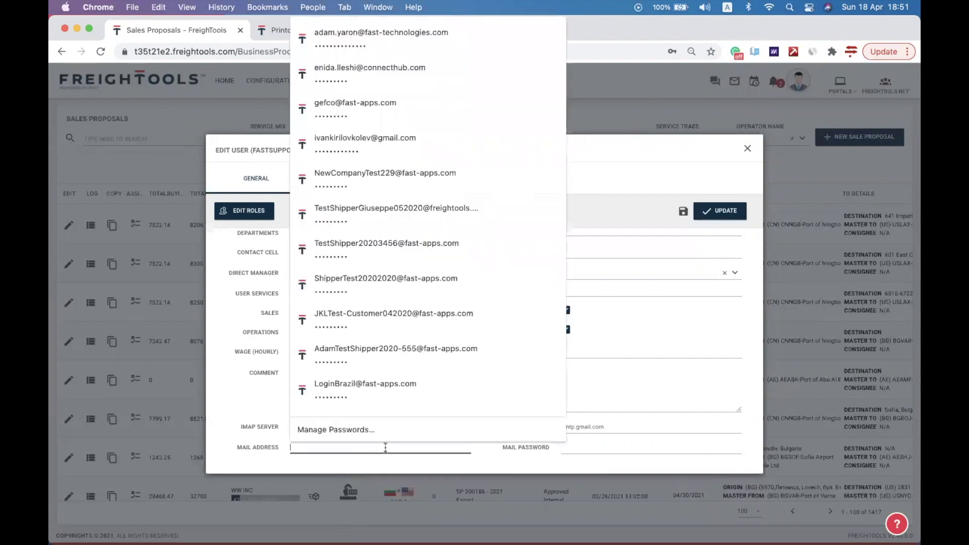
left_click(256, 461)
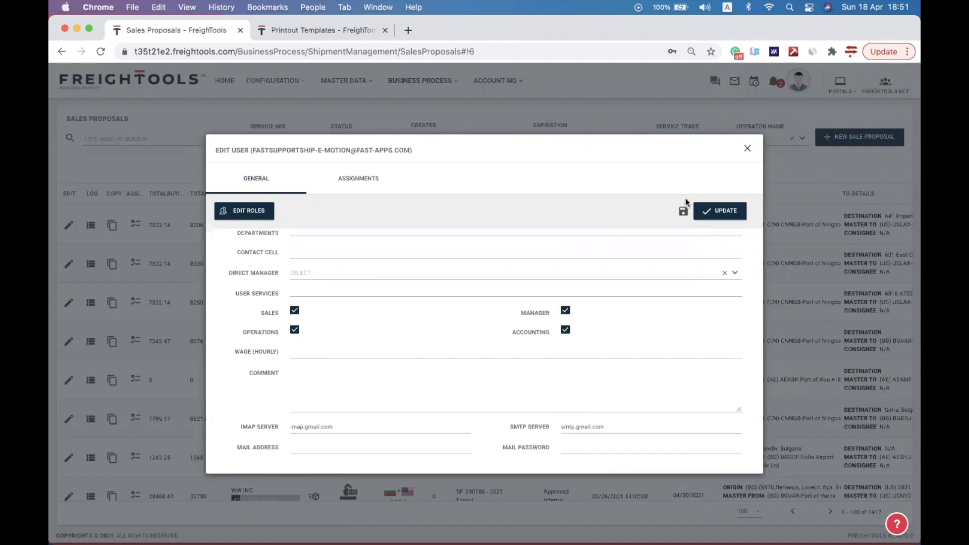
left_click(748, 148)
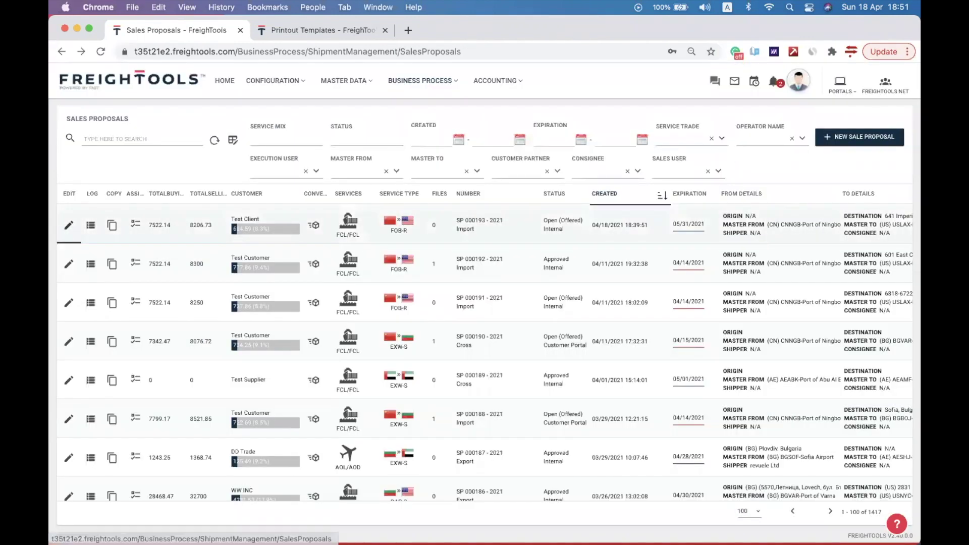
Reopen the Test Client sale proposal from the proposals list and view its printouts and mails.
left_click(69, 225)
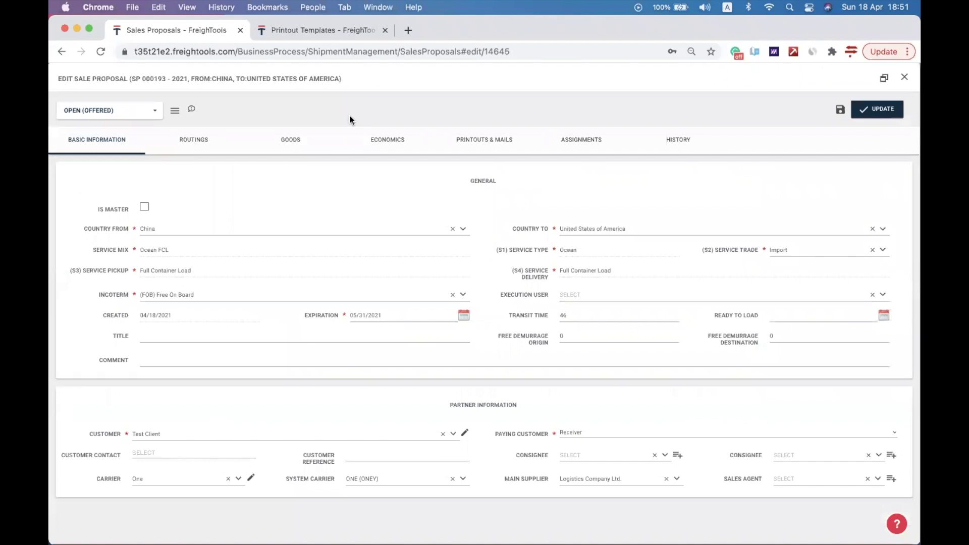
left_click(477, 144)
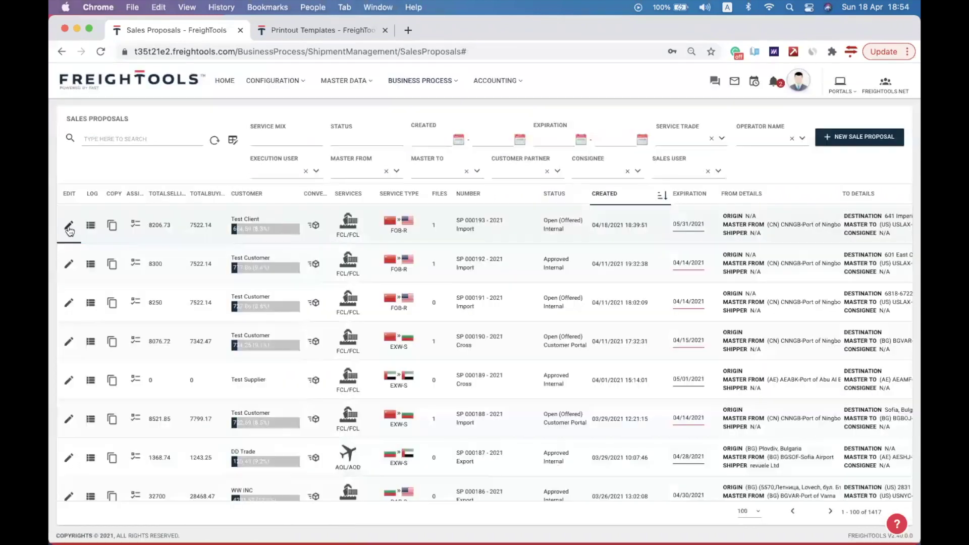
Open the Test Client sale proposal for editing and try the Rejected status to bring up its Outcomes section.
left_click(68, 226)
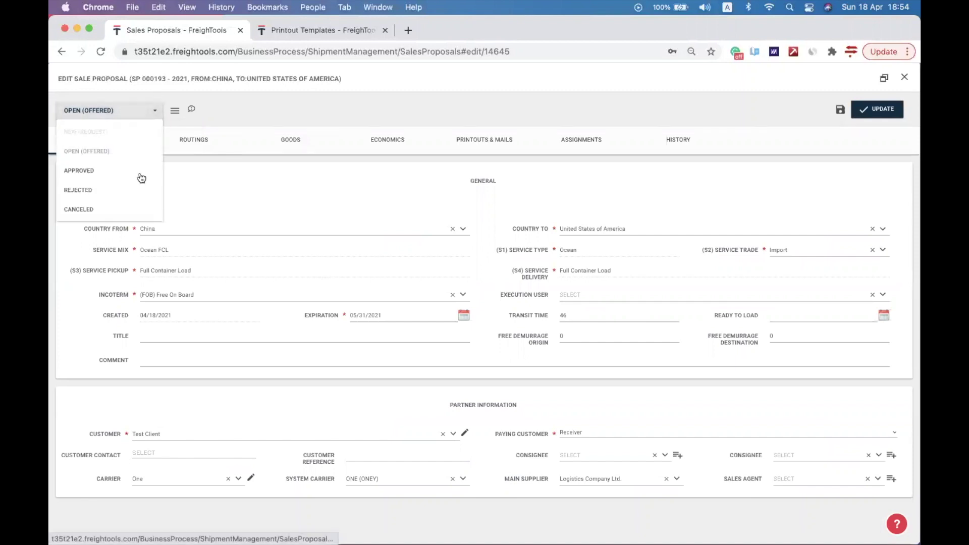
left_click(82, 191)
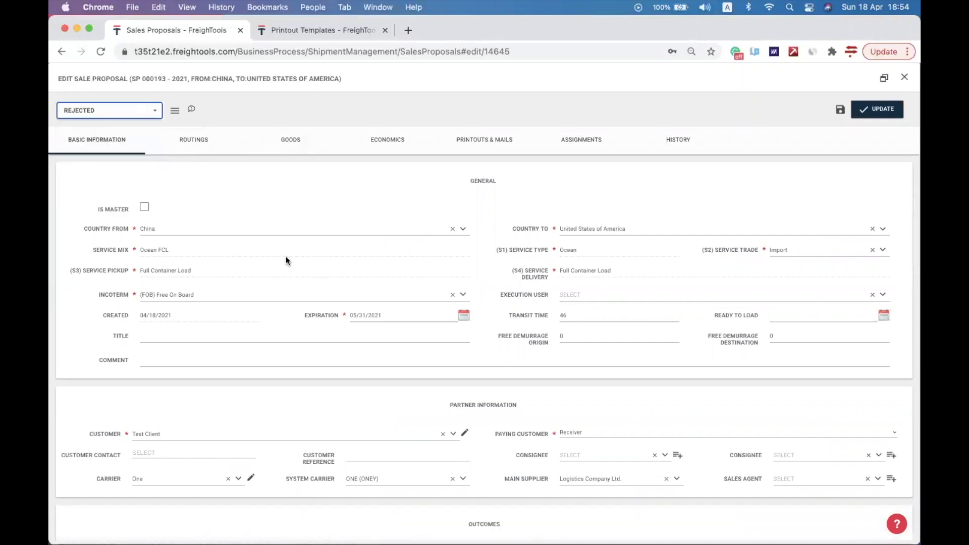
scroll(174, 159, "down", 3)
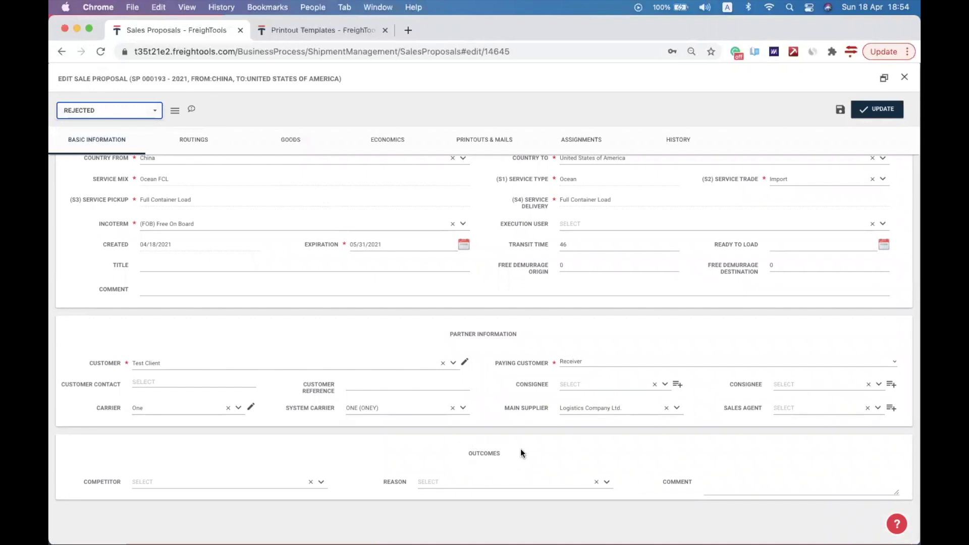
Look through the Outcomes section's reason and competitor options, enter a trial comment, and close the proposal discarding all changes.
left_click(453, 486)
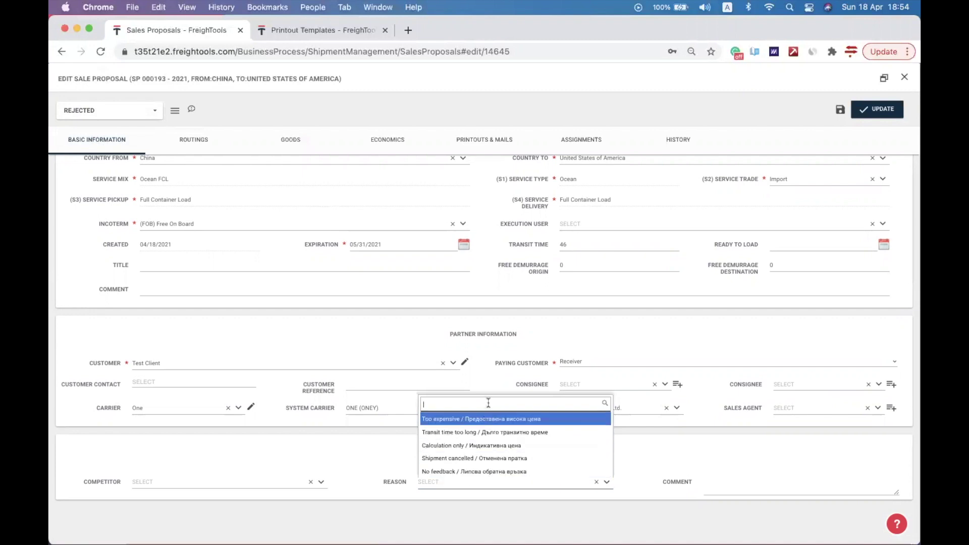
left_click(233, 485)
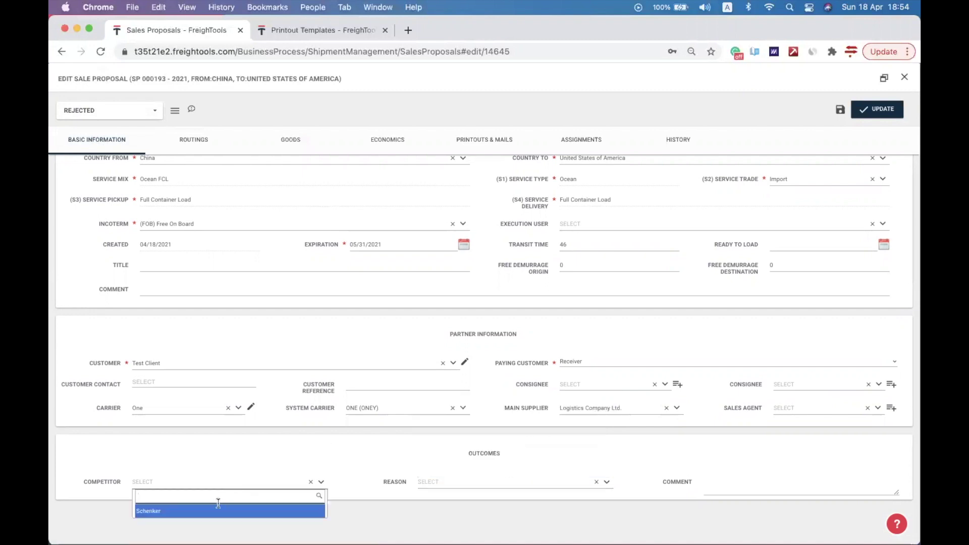
left_click(735, 487)
left_click(738, 485)
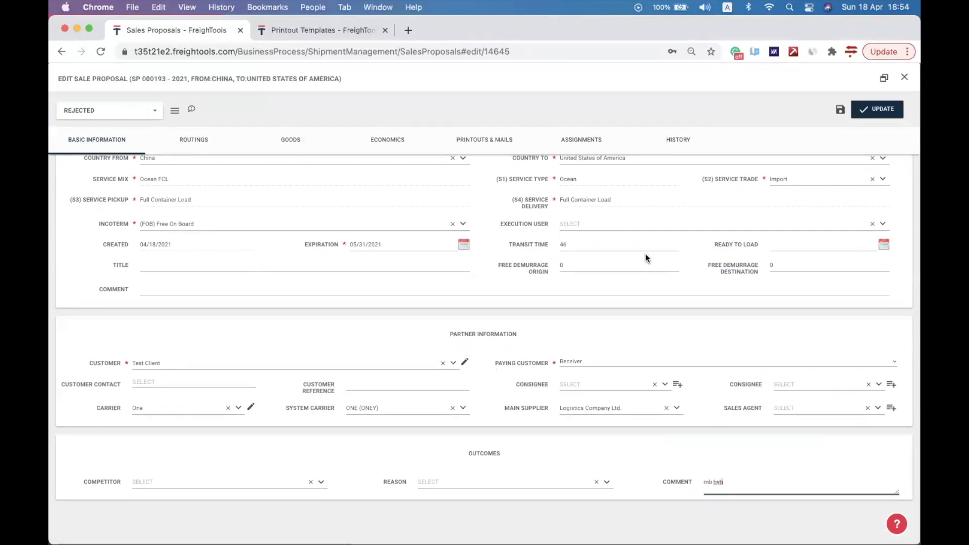
left_click(905, 78)
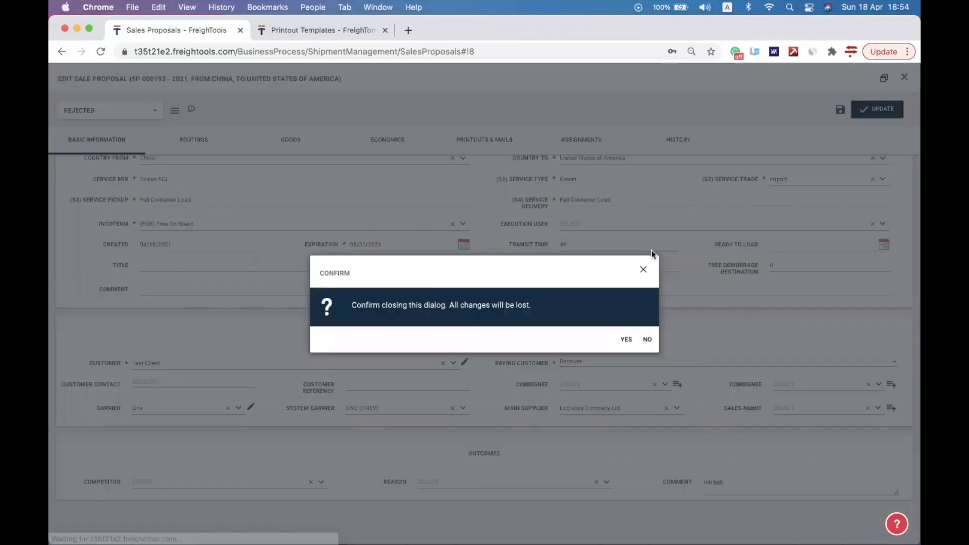
left_click(627, 341)
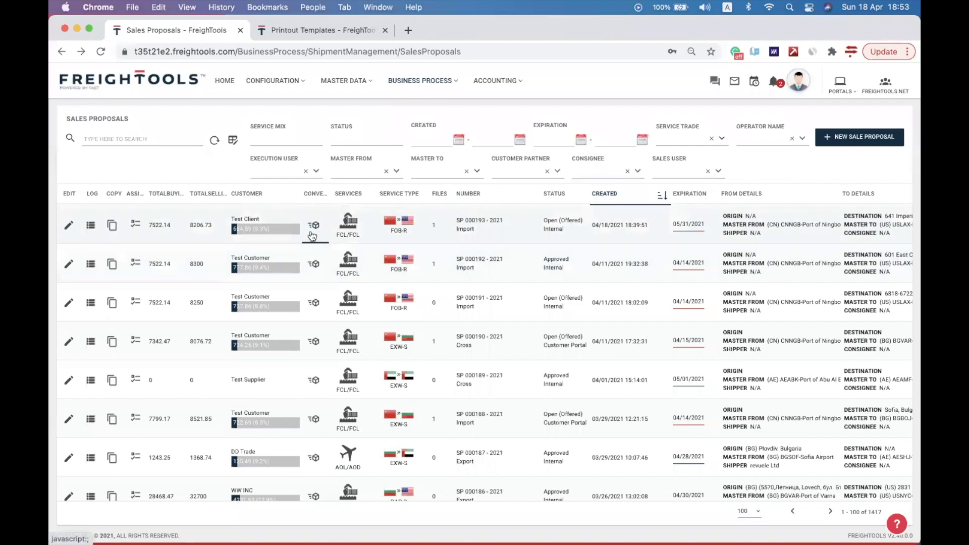
Move the TotalBuyingUSD column after Files using the column picker, and reposition it in the table between TotalSellingUSD and Customer.
left_click(235, 139)
scroll(397, 345, "down", 5)
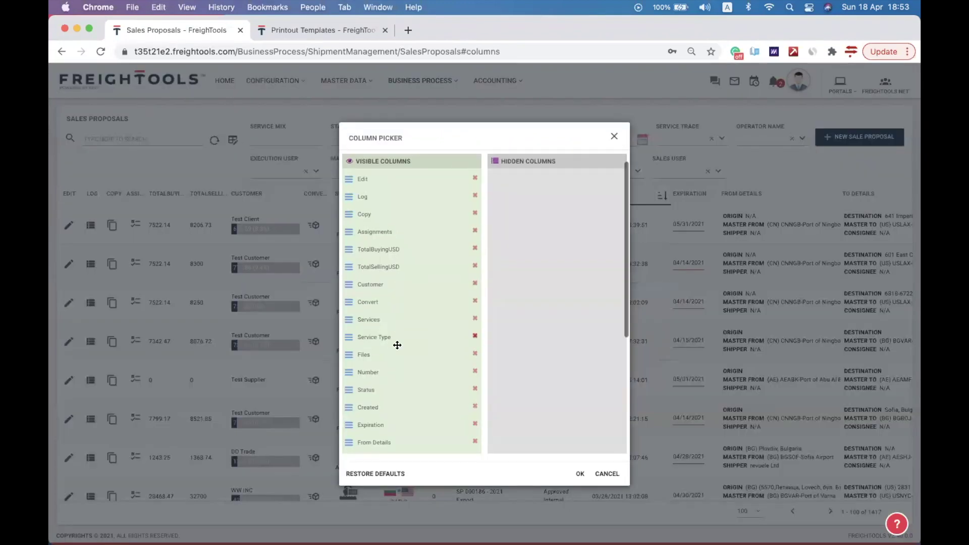
scroll(397, 345, "up", 8)
scroll(397, 345, "up", 1)
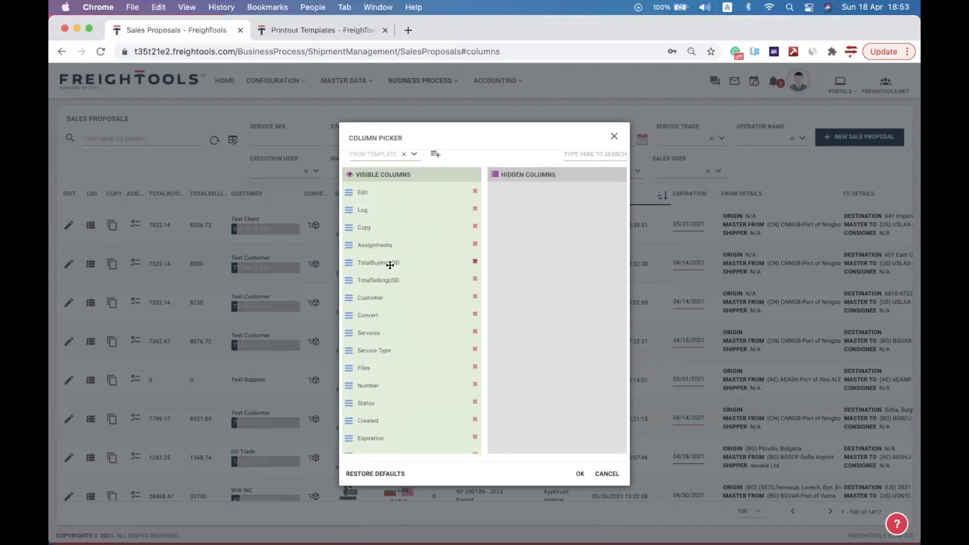
left_click_drag(400, 264, 427, 367)
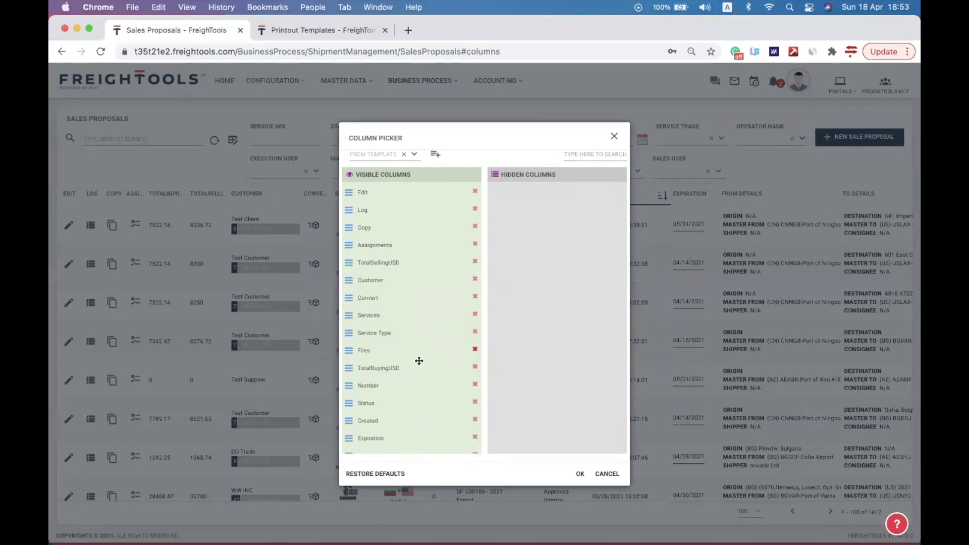
left_click(581, 475)
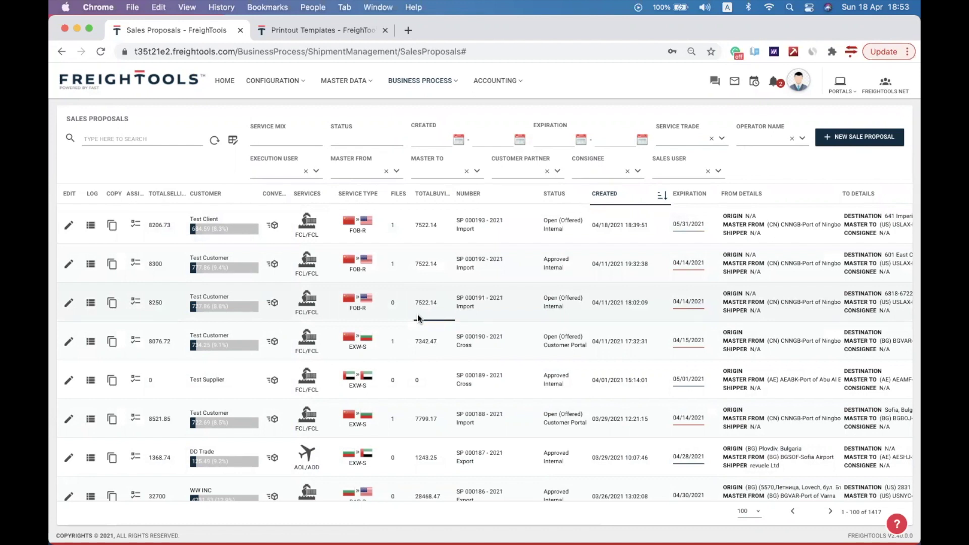
left_click_drag(427, 195, 190, 219)
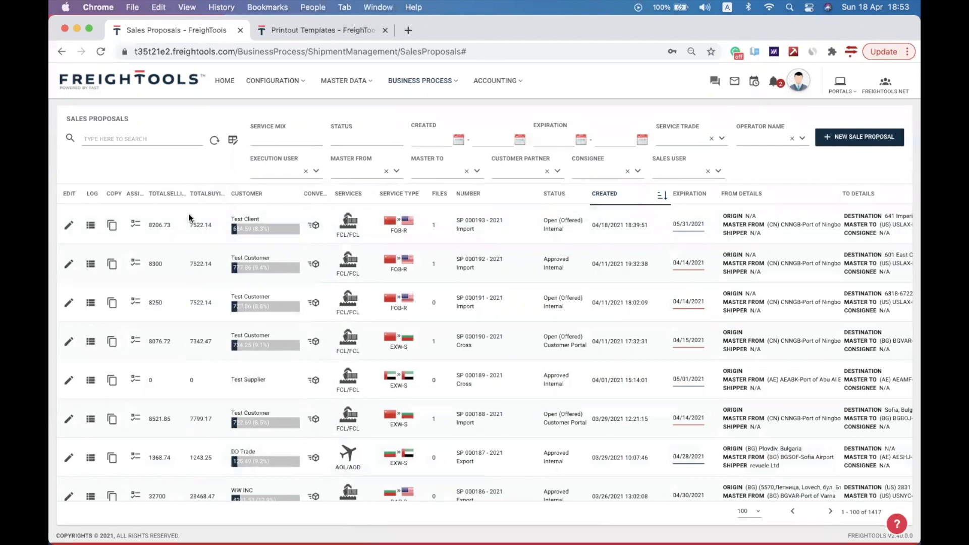